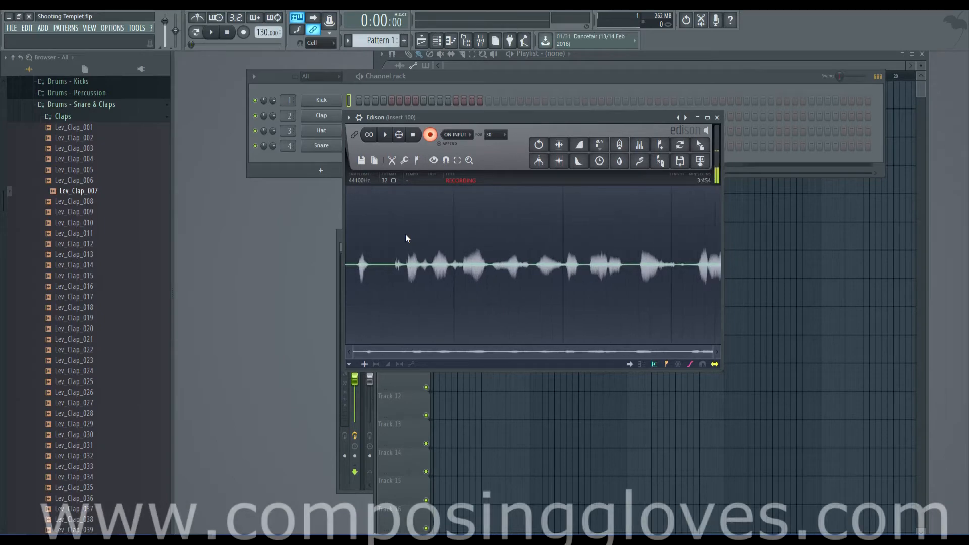
Switch to the FL Studio window holding Kontakt, move the plugin window slightly, and bring the instrument's insert effects and modulation into view
{"action": "mouse_move", "coordinate": [197, 540]}
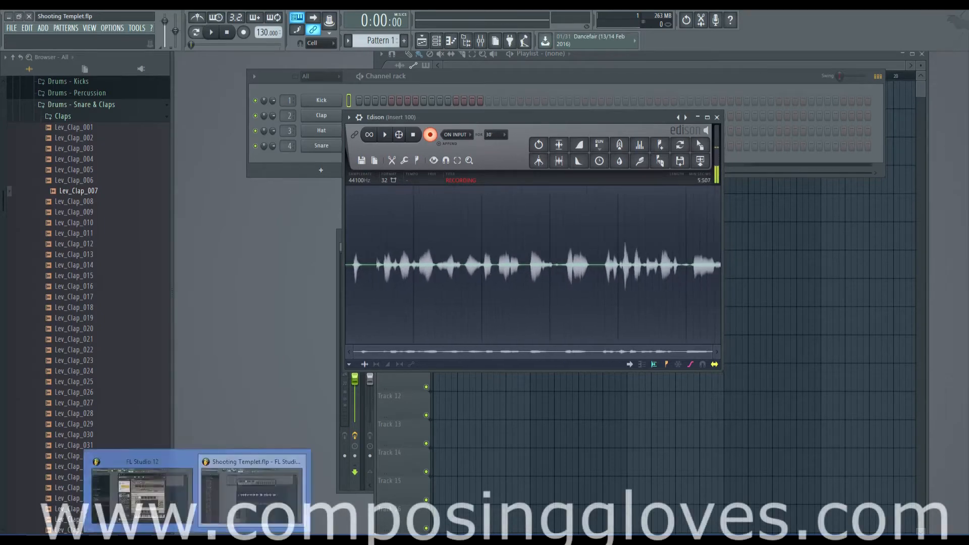
{"action": "left_click", "coordinate": [142, 497]}
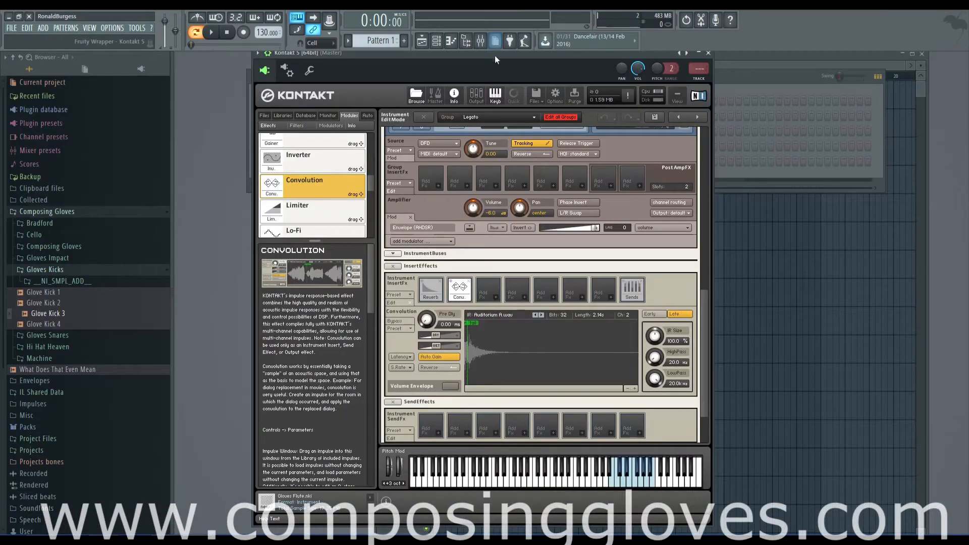
{"action": "left_click_drag", "start_coordinate": [492, 59], "coordinate": [476, 56]}
{"action": "scroll", "coordinate": [689, 374], "scroll_direction": "down", "scroll_amount": 3}
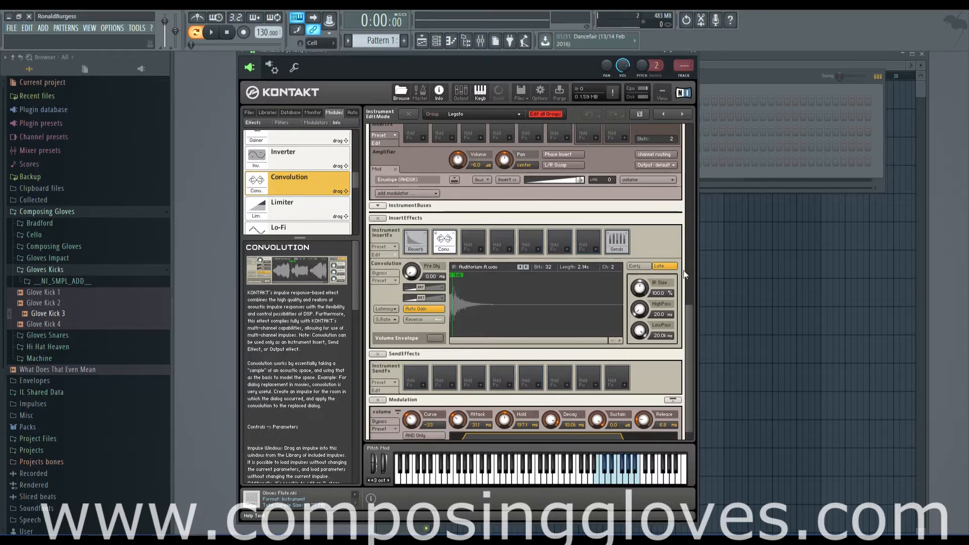
{"action": "scroll", "coordinate": [685, 284], "scroll_direction": "down", "scroll_amount": 2}
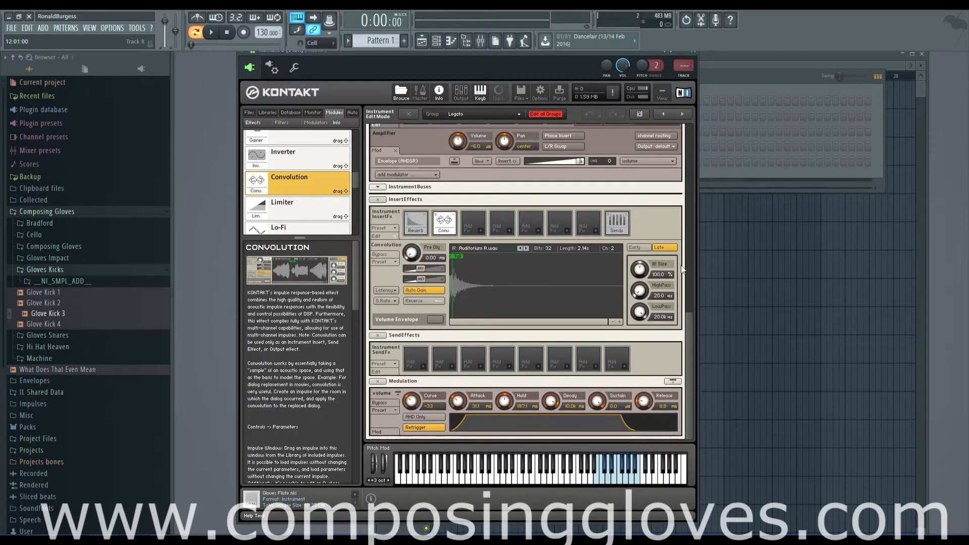
Check which effect categories can be added to the first Group InsertFX slot, leaving the slot empty
{"action": "left_click_drag", "start_coordinate": [686, 331], "coordinate": [688, 267]}
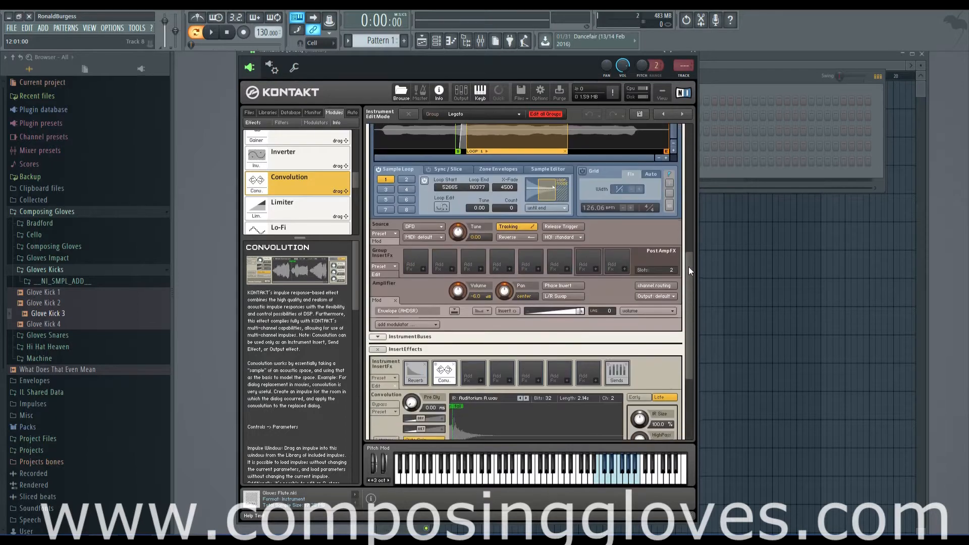
{"action": "left_click", "coordinate": [422, 271]}
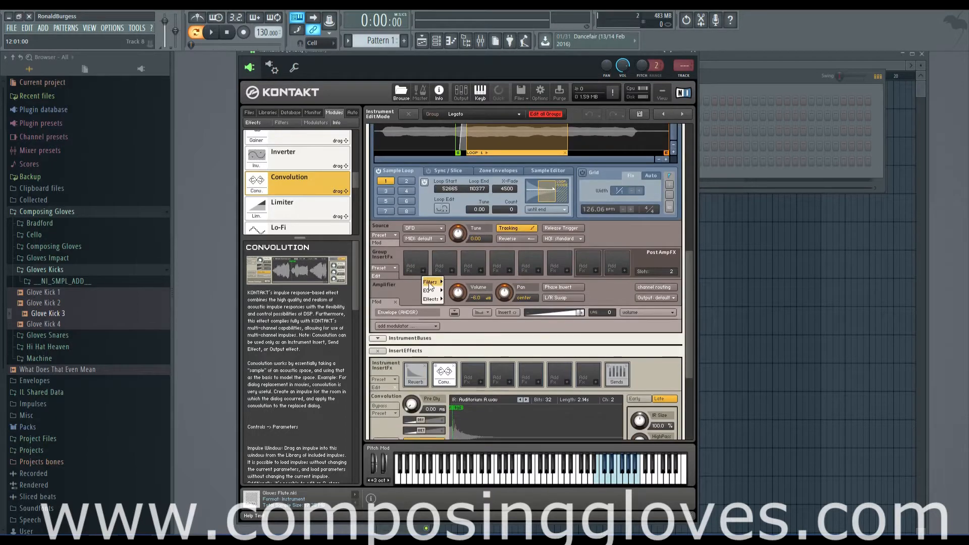
{"action": "mouse_move", "coordinate": [427, 290]}
{"action": "left_click", "coordinate": [413, 263]}
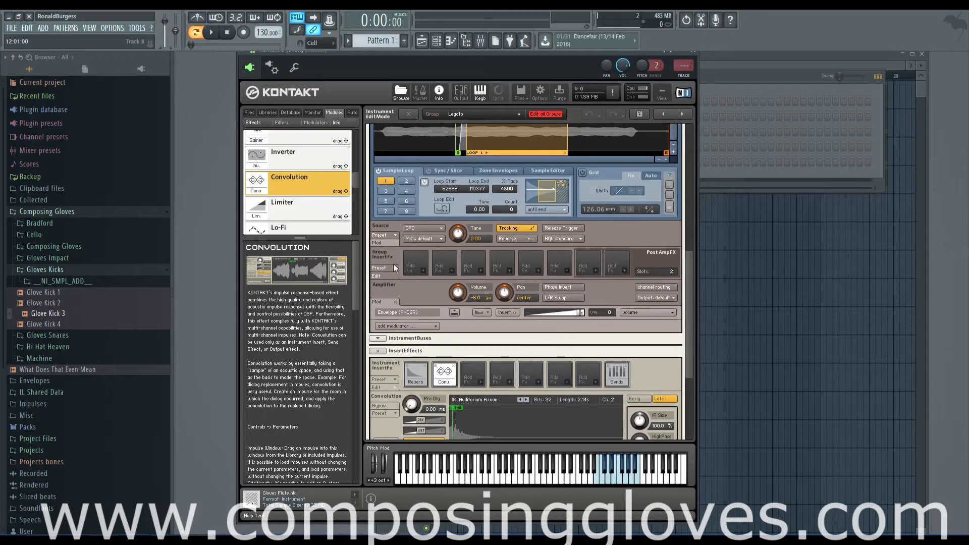
{"action": "left_click_drag", "start_coordinate": [688, 293], "coordinate": [676, 345]}
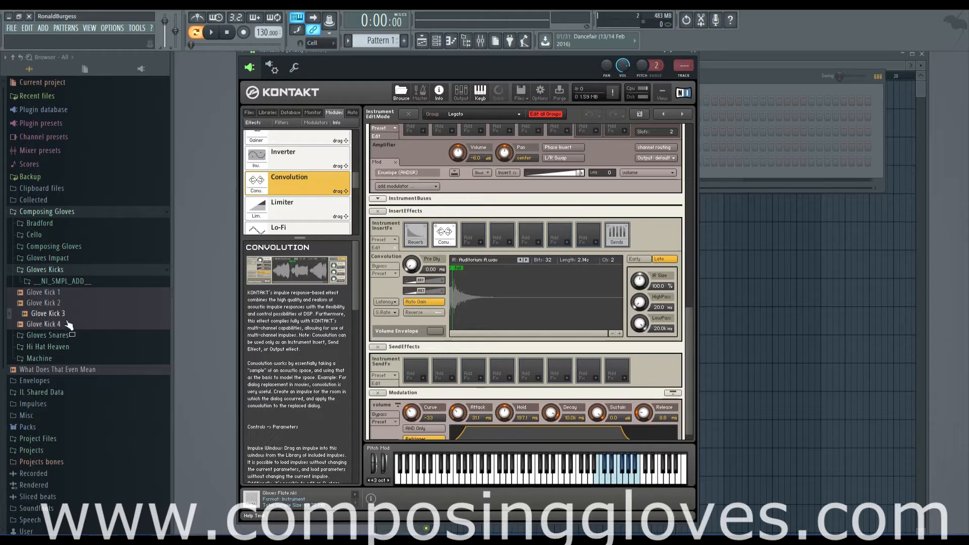
Browse the Chambers folder under Impulses and audition several impulse responses, including the library_door, cafeteria and warehouse_hall_dark files
{"action": "left_click", "coordinate": [56, 271]}
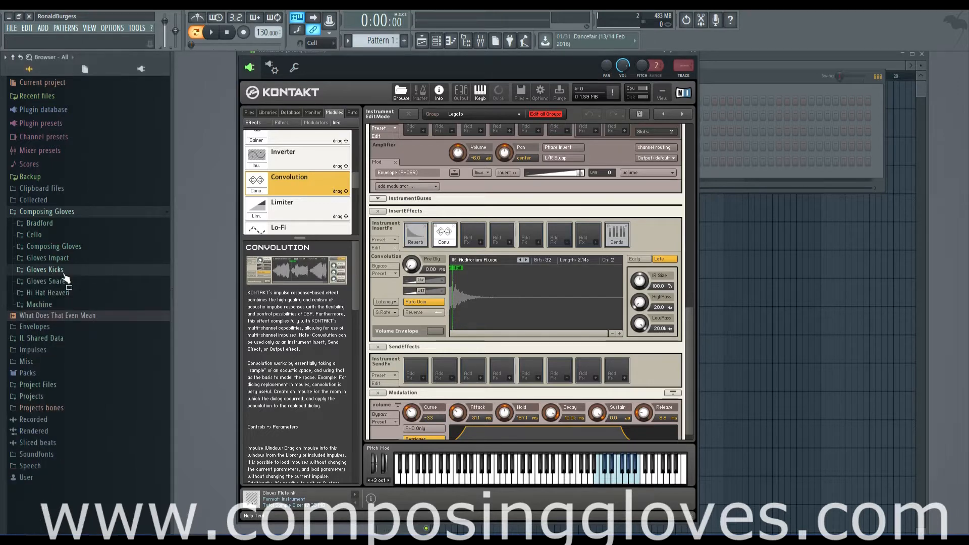
{"action": "left_click", "coordinate": [45, 350]}
{"action": "scroll", "coordinate": [147, 344], "scroll_direction": "down", "scroll_amount": 5}
{"action": "scroll", "coordinate": [146, 342], "scroll_direction": "up", "scroll_amount": 8}
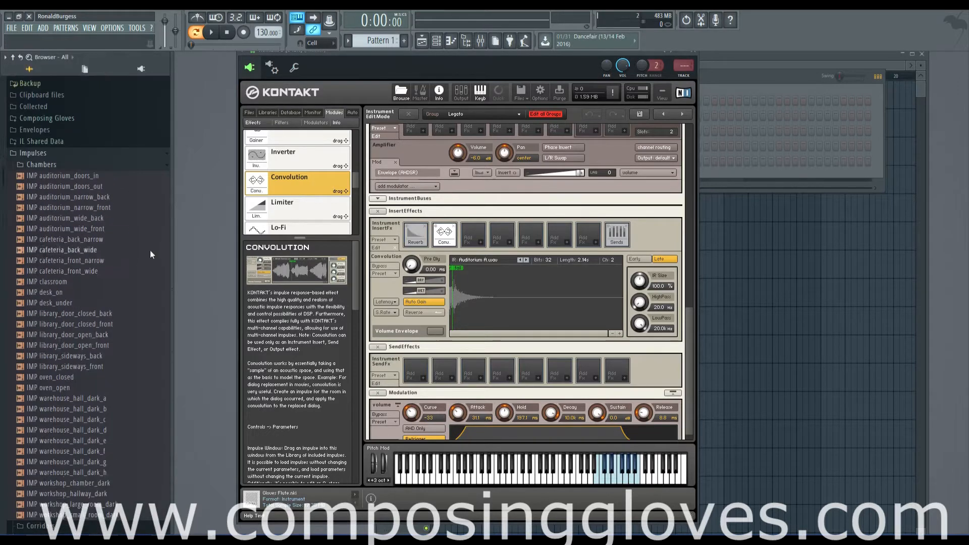
{"action": "left_click", "coordinate": [98, 363]}
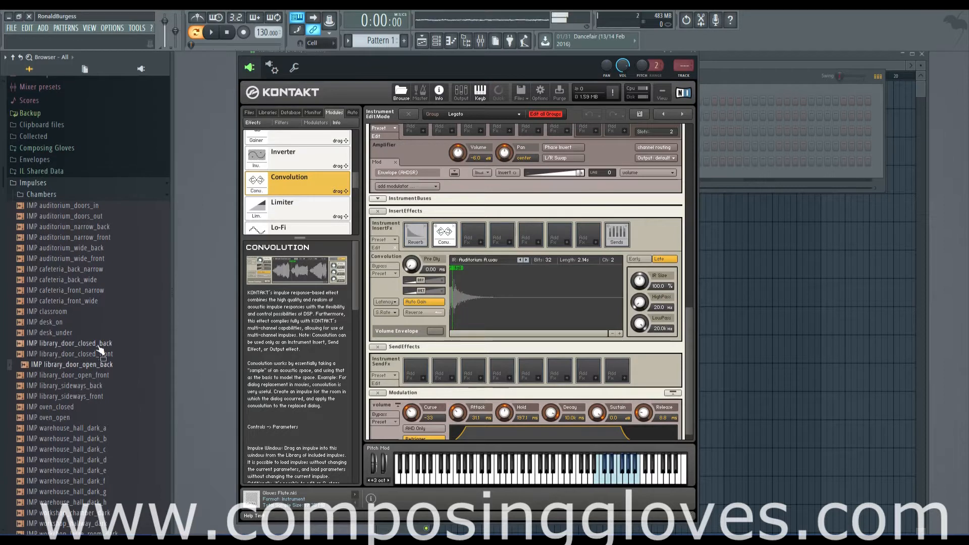
{"action": "left_click", "coordinate": [97, 343]}
{"action": "left_click", "coordinate": [84, 280]}
{"action": "left_click", "coordinate": [98, 438]}
{"action": "left_click", "coordinate": [105, 480]}
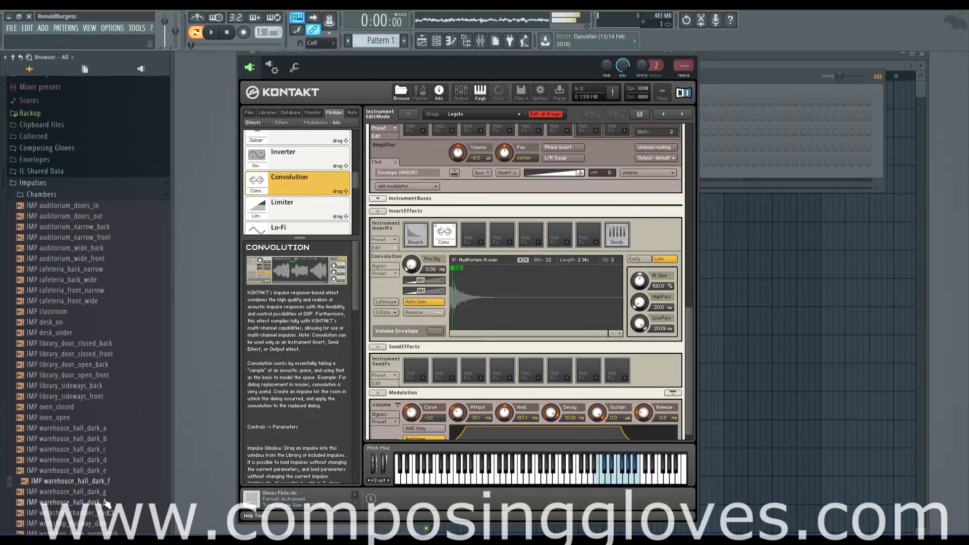
{"action": "left_click", "coordinate": [105, 502]}
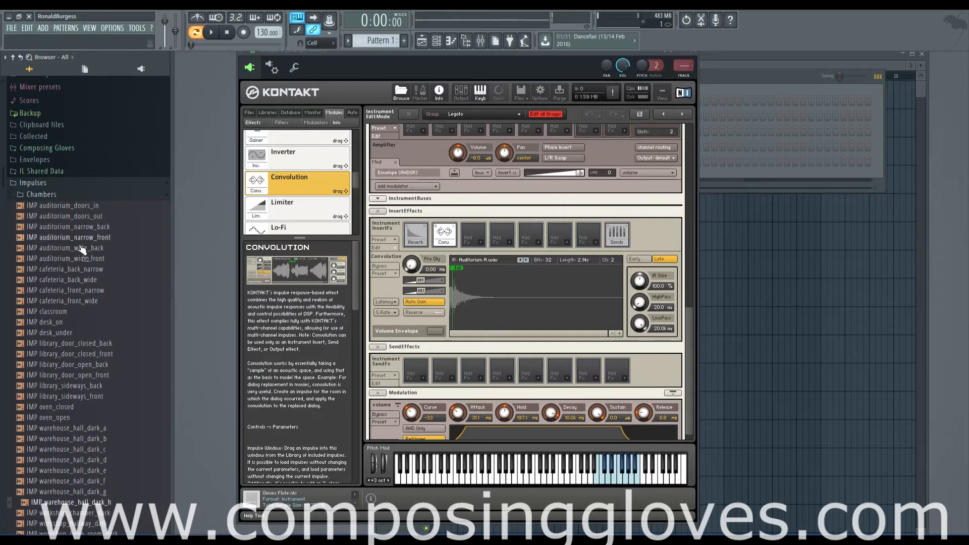
Audition the impulses in the FX folder, including double_dulcintar, piano_pedal_down and piano_pedal_up, and collapse the Impulses folder
{"action": "scroll", "coordinate": [83, 251], "scroll_direction": "down", "scroll_amount": 6}
{"action": "left_click", "coordinate": [93, 310]}
{"action": "left_click", "coordinate": [93, 335]}
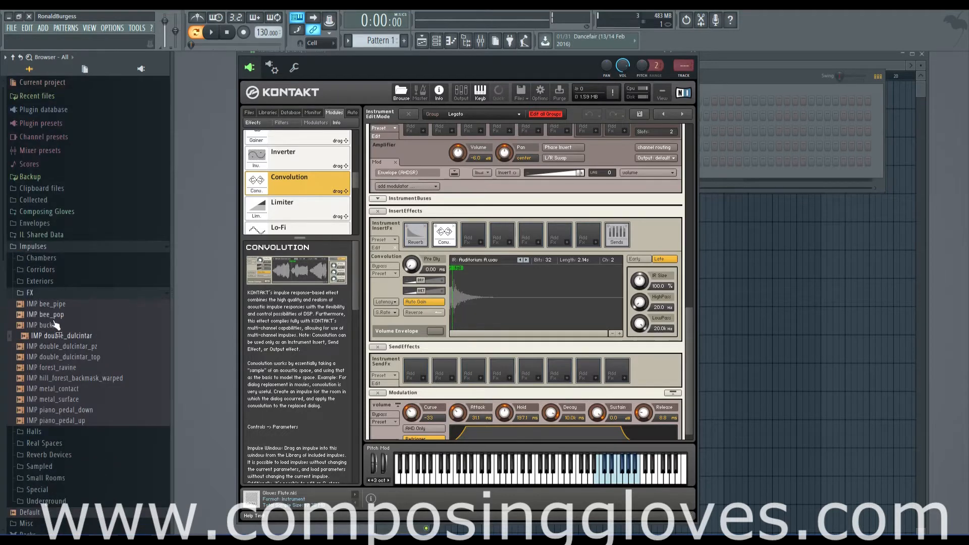
{"action": "left_click", "coordinate": [71, 369]}
{"action": "left_click", "coordinate": [94, 409]}
{"action": "left_click", "coordinate": [95, 420]}
{"action": "left_click", "coordinate": [63, 293]}
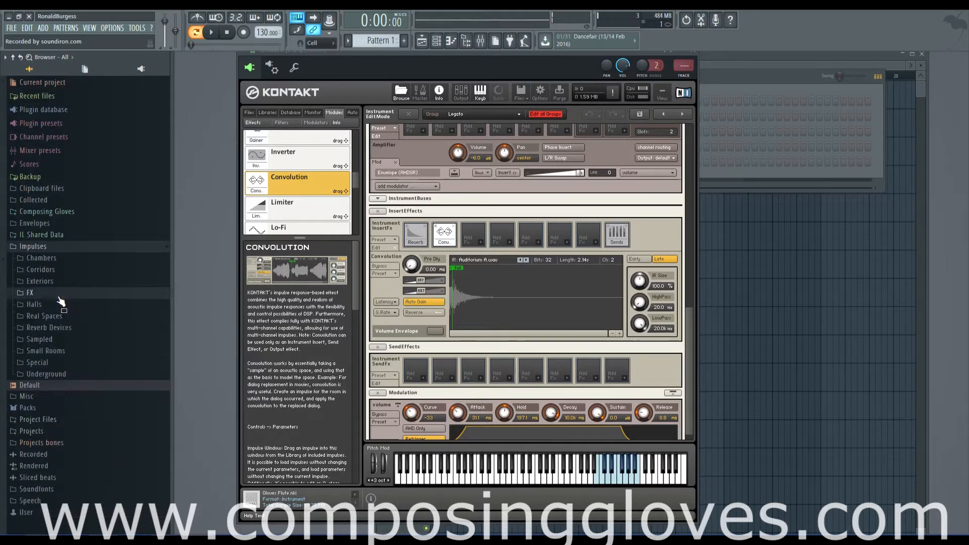
{"action": "left_click", "coordinate": [79, 247]}
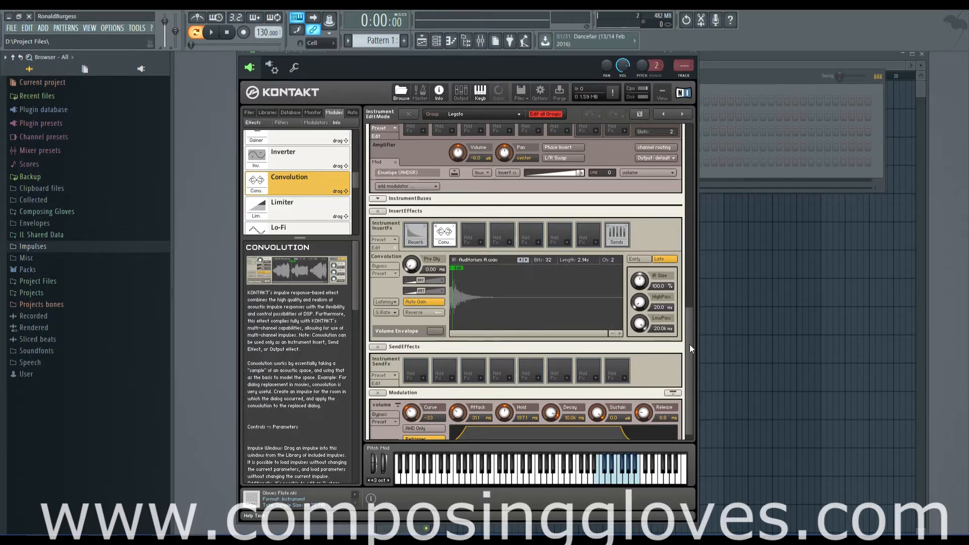
Load the factory preset Chamber A from the Real Rooms category into the Convolution effect
{"action": "mouse_move", "coordinate": [689, 344]}
{"action": "left_mouse_down"}
{"action": "mouse_move", "coordinate": [687, 326]}
{"action": "mouse_move", "coordinate": [686, 346]}
{"action": "left_mouse_up"}
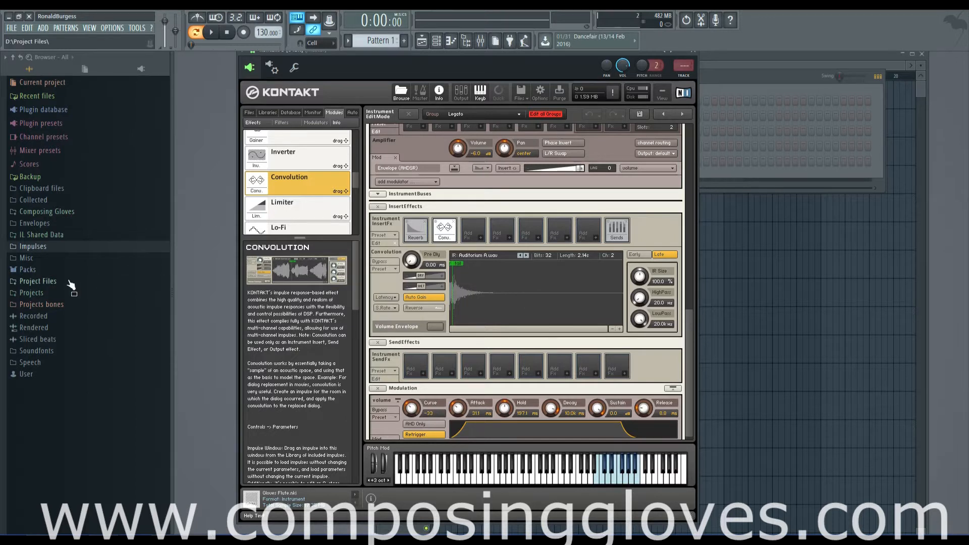
{"action": "left_click", "coordinate": [387, 270]}
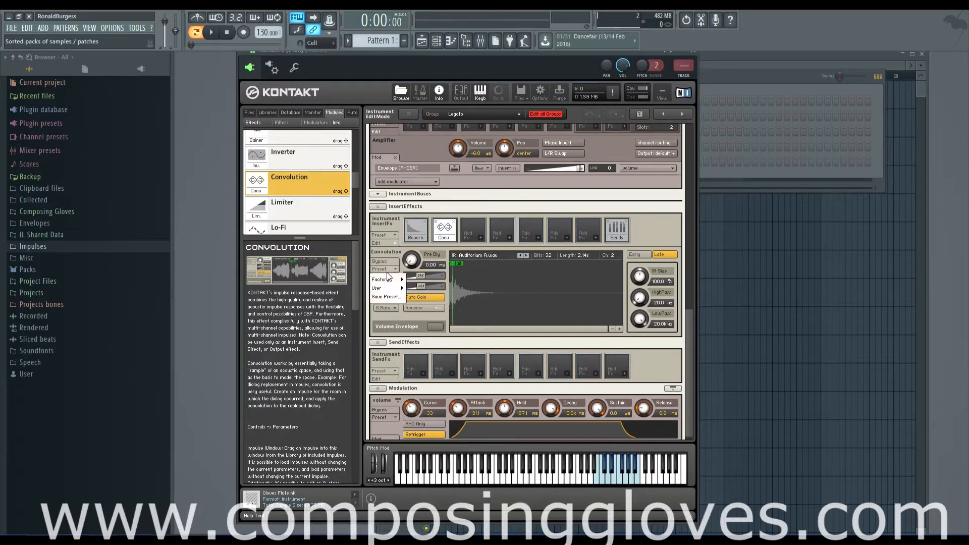
{"action": "left_click", "coordinate": [392, 268]}
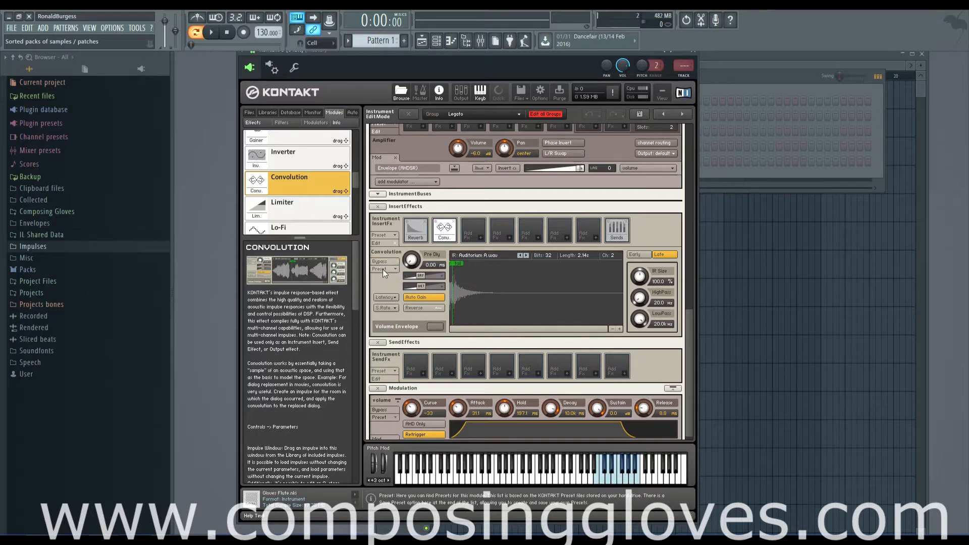
{"action": "left_click", "coordinate": [383, 268]}
{"action": "mouse_move", "coordinate": [397, 283]}
{"action": "mouse_move", "coordinate": [438, 285]}
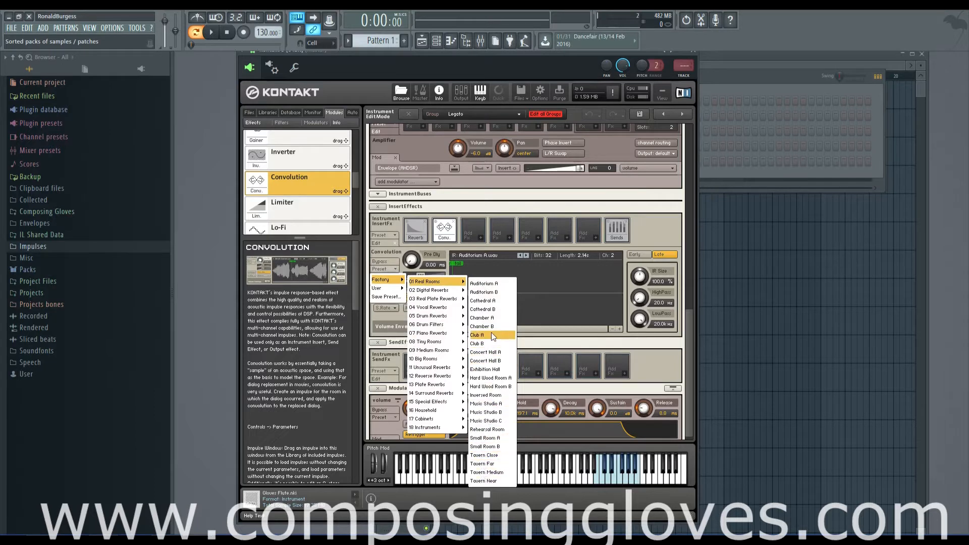
{"action": "left_click", "coordinate": [490, 319]}
Look through the factory reverb categories and load a Convolution preset that uses the Masterverb Hall impulse
{"action": "left_click", "coordinate": [386, 267]}
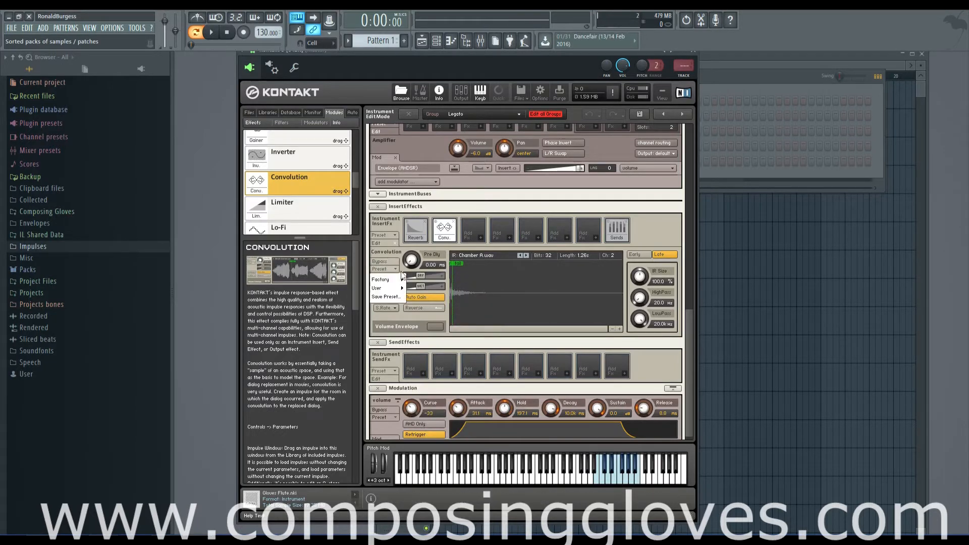
{"action": "mouse_move", "coordinate": [399, 279]}
{"action": "mouse_move", "coordinate": [457, 292]}
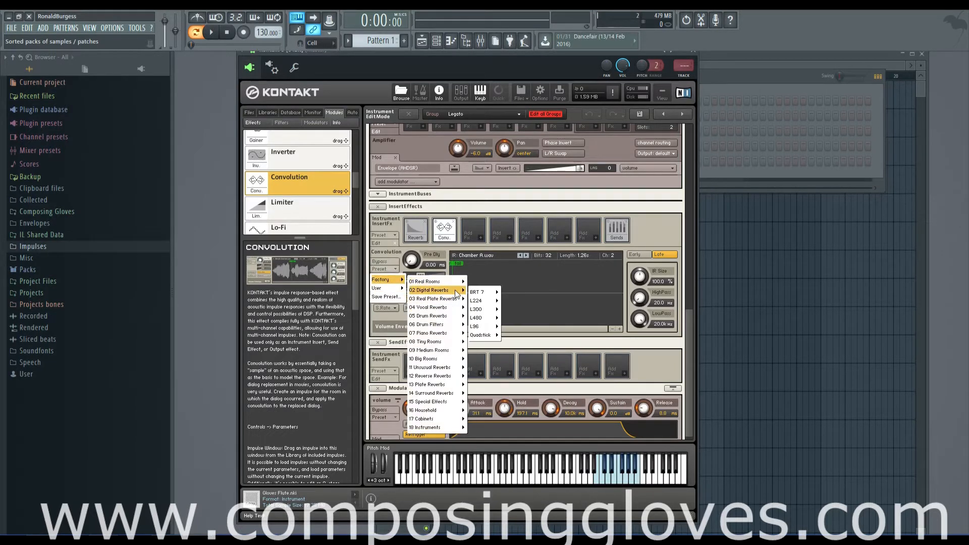
{"action": "mouse_move", "coordinate": [488, 310]}
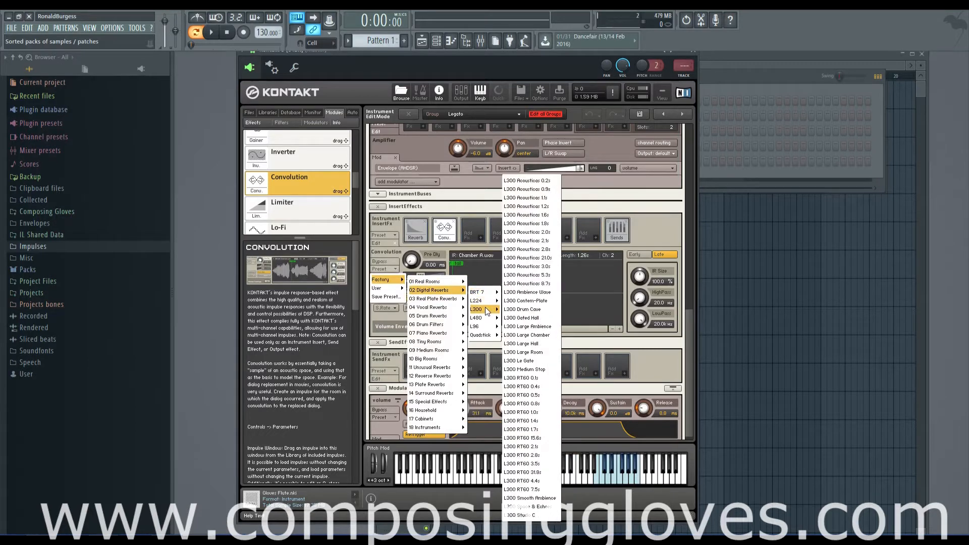
{"action": "mouse_move", "coordinate": [488, 328]}
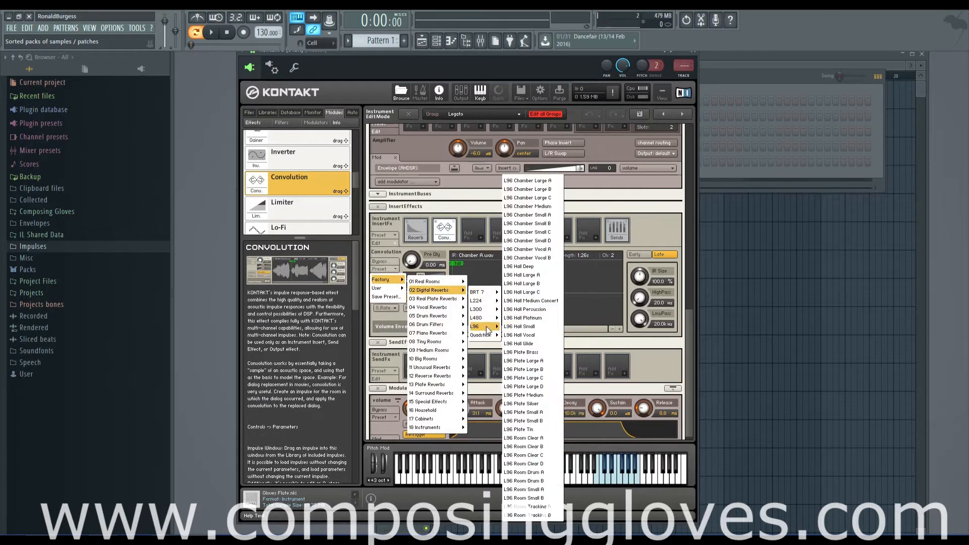
{"action": "mouse_move", "coordinate": [433, 307]}
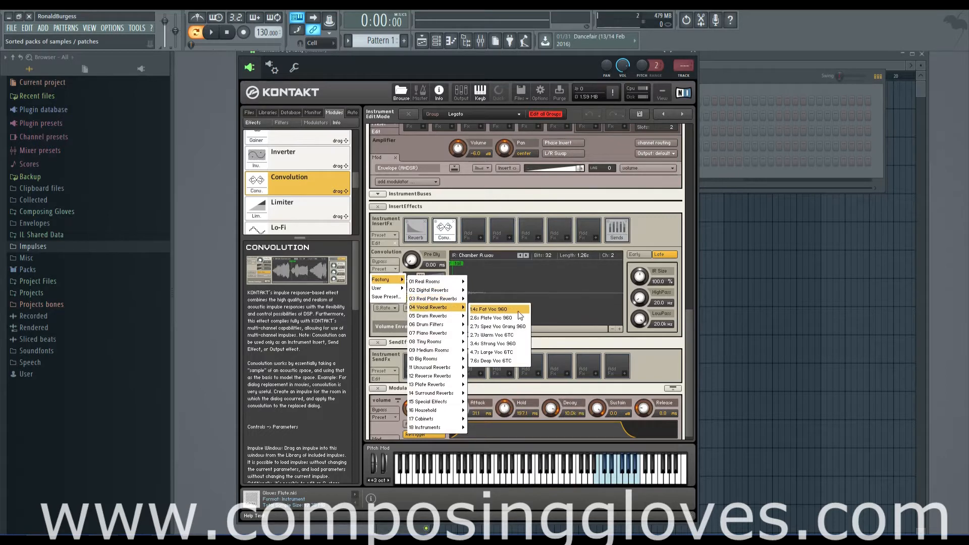
{"action": "mouse_move", "coordinate": [454, 356]}
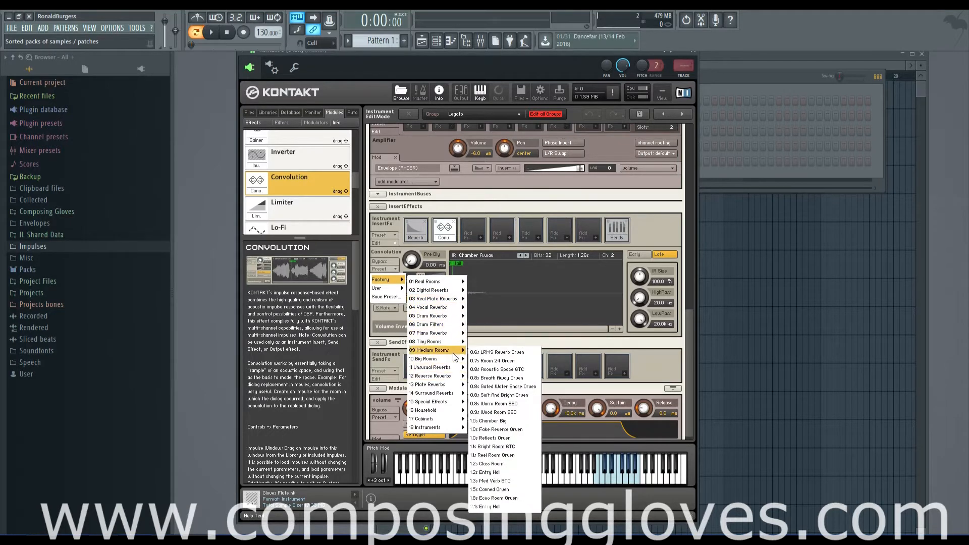
{"action": "left_click", "coordinate": [505, 361]}
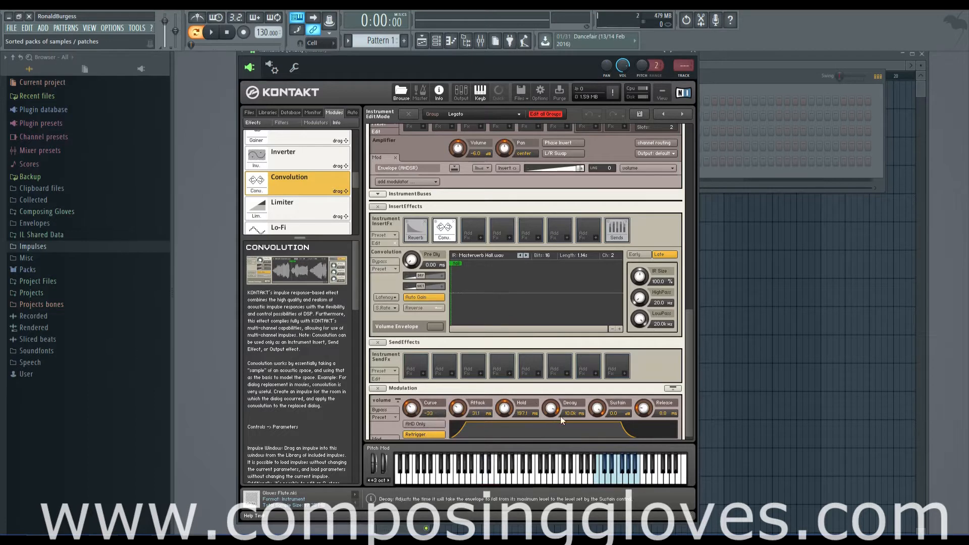
Bypass the Convolution effect to hear the dry flute, and re-enable it to compare the sound
{"action": "mouse_move", "coordinate": [380, 303]}
{"action": "left_click", "coordinate": [436, 222]}
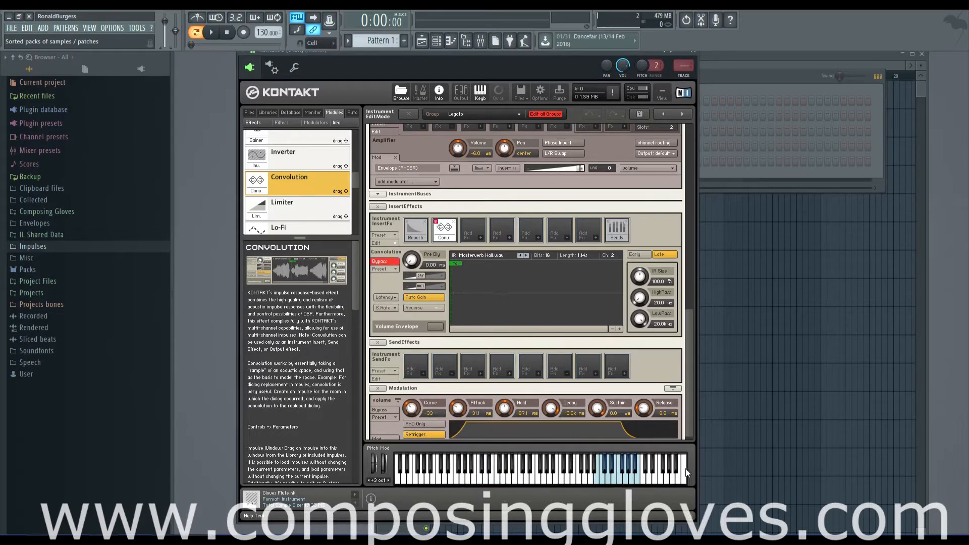
{"action": "scroll", "coordinate": [691, 420], "scroll_direction": "down", "scroll_amount": 1}
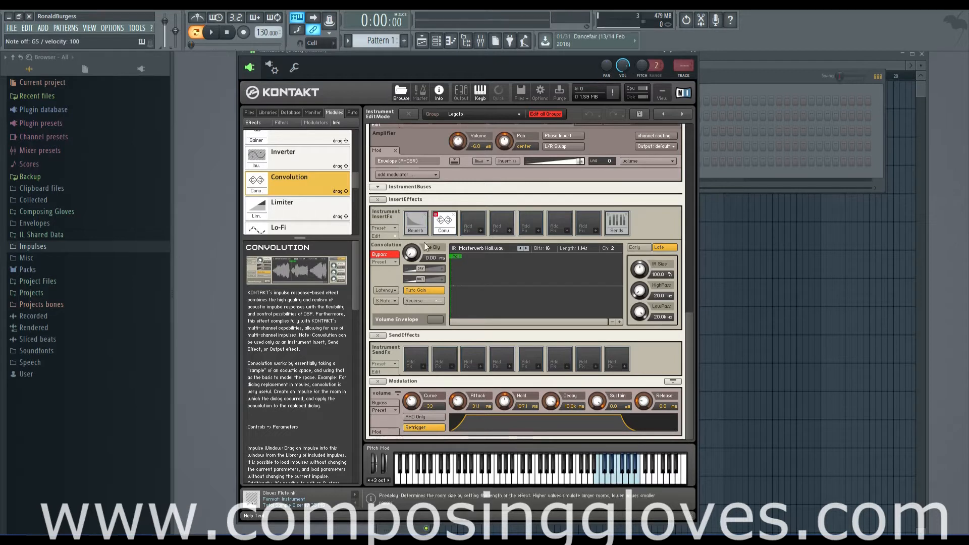
{"action": "left_click", "coordinate": [435, 214]}
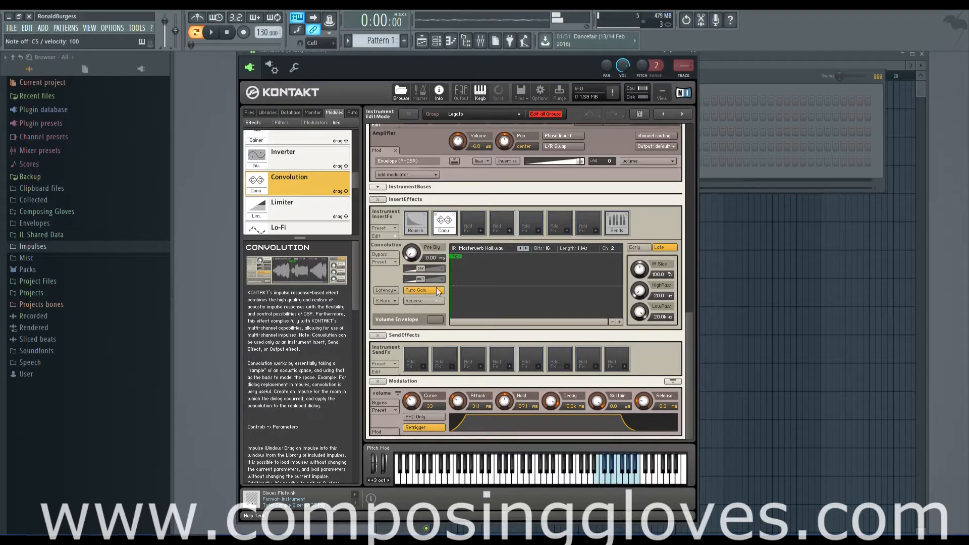
Load a factory E245 preset from Real Plate Reverbs, using the E245 1.7s A impulse, into the Convolution effect
{"action": "left_click", "coordinate": [384, 262]}
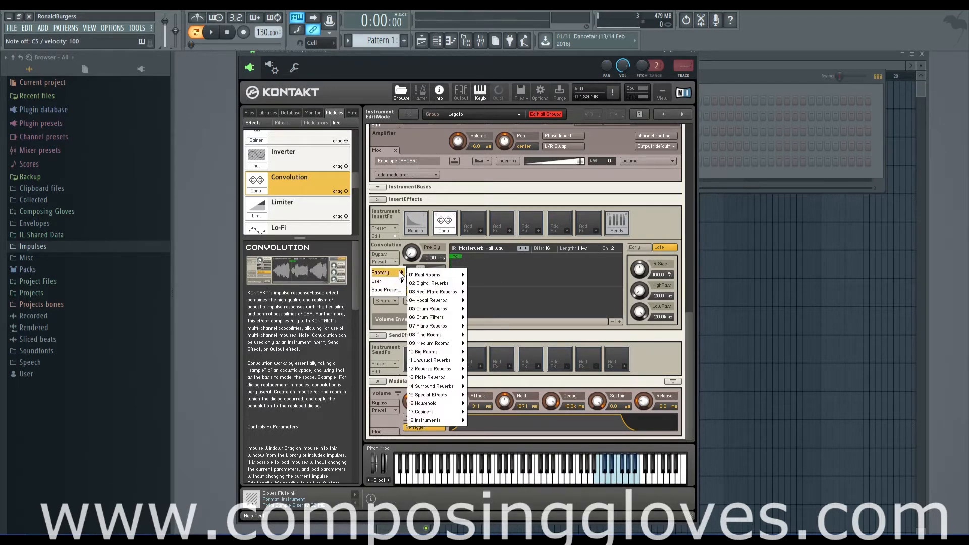
{"action": "mouse_move", "coordinate": [433, 291]}
{"action": "mouse_move", "coordinate": [494, 319]}
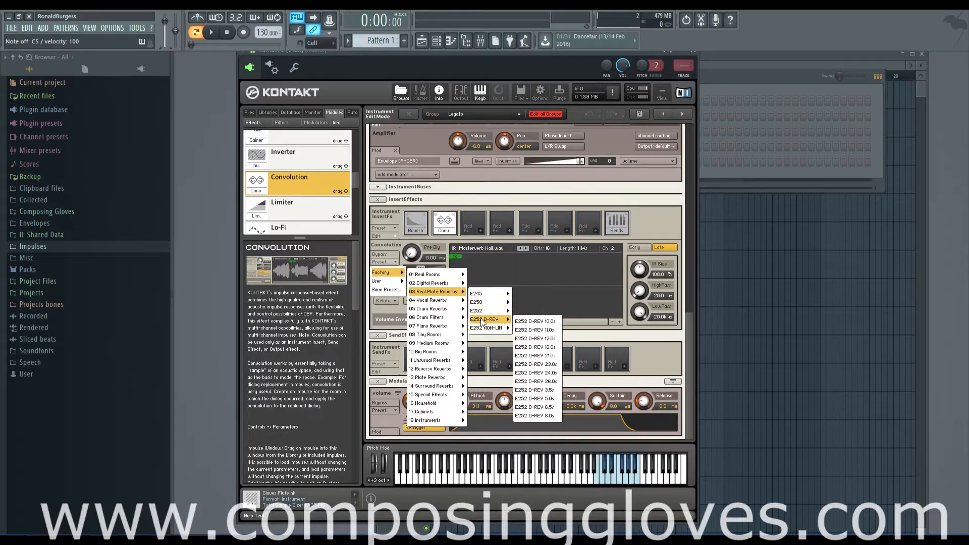
{"action": "left_click", "coordinate": [529, 296]}
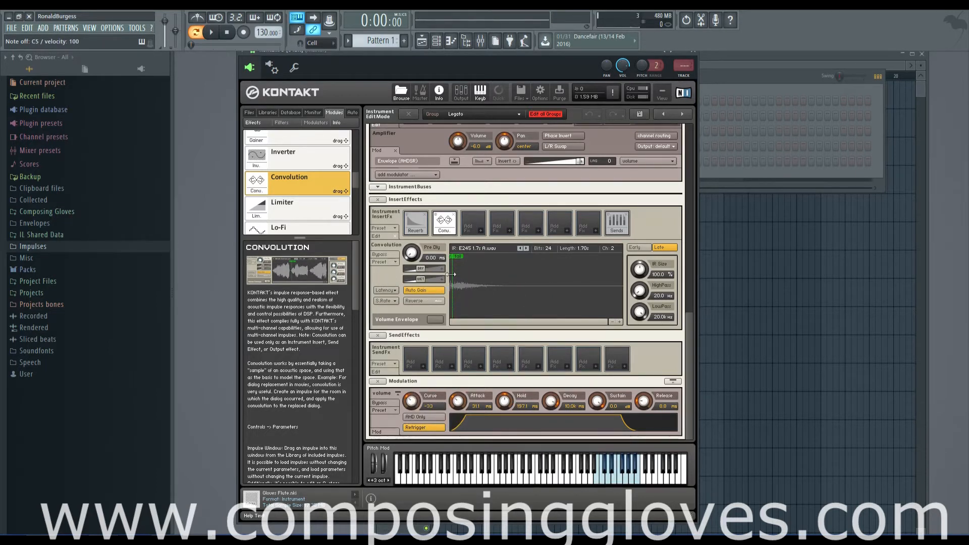
Open the Fin samples in the Cello folder of Composing Gloves and preview Gloves Cello Fin 12
{"action": "left_click", "coordinate": [49, 212]}
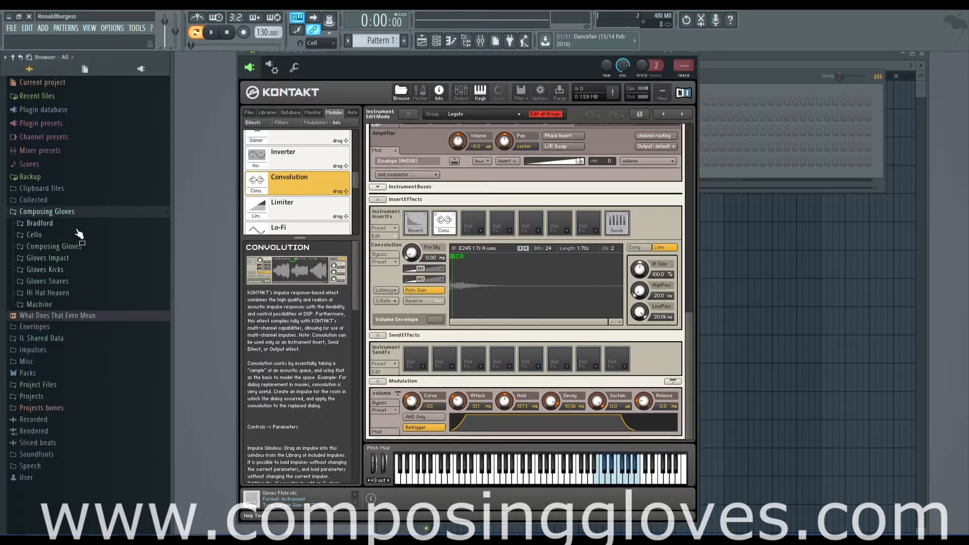
{"action": "left_click", "coordinate": [75, 235]}
{"action": "left_click", "coordinate": [75, 257]}
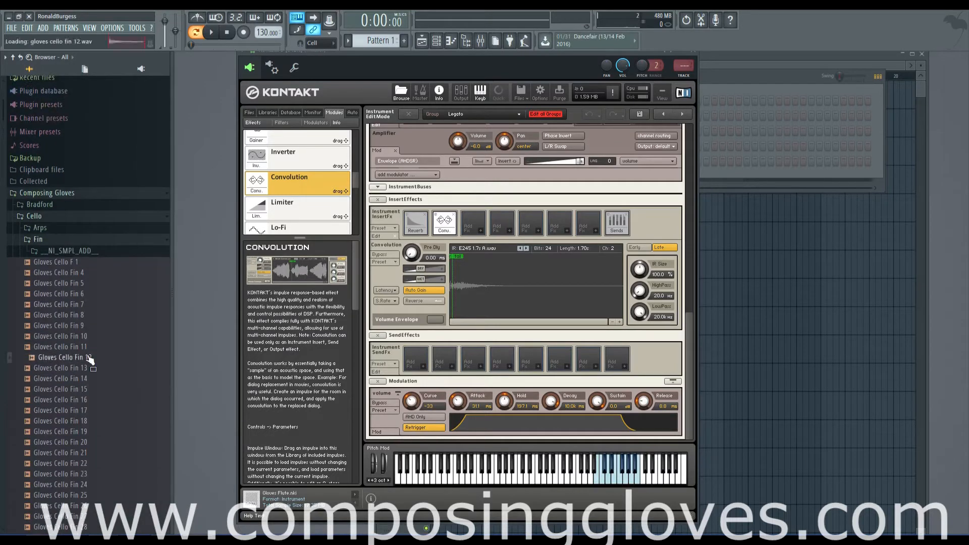
Load the Gloves Cello Fin 12 sample as the Convolution impulse and play several flute notes through it
{"action": "left_click_drag", "start_coordinate": [79, 359], "coordinate": [477, 273]}
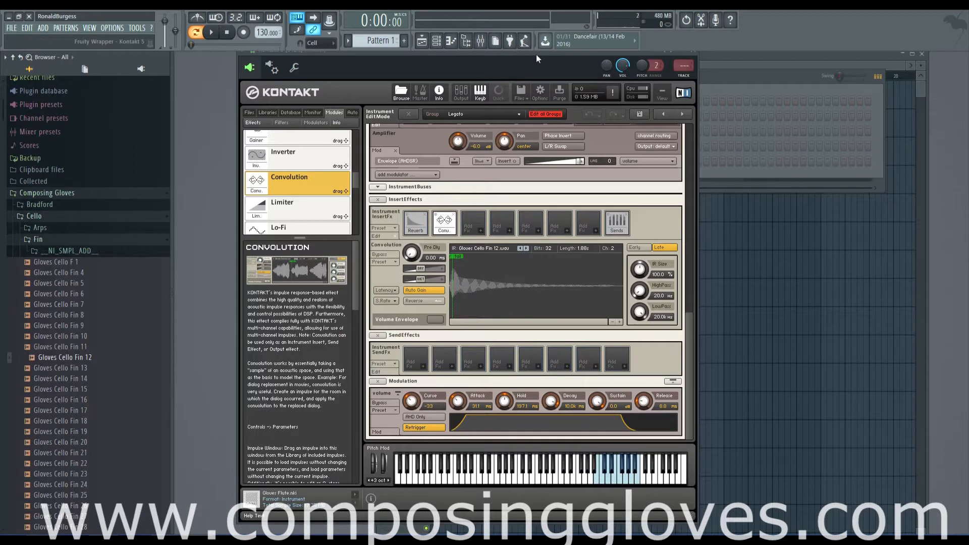
{"action": "left_click_drag", "start_coordinate": [533, 54], "coordinate": [531, 54]}
{"action": "key", "text": "r"}
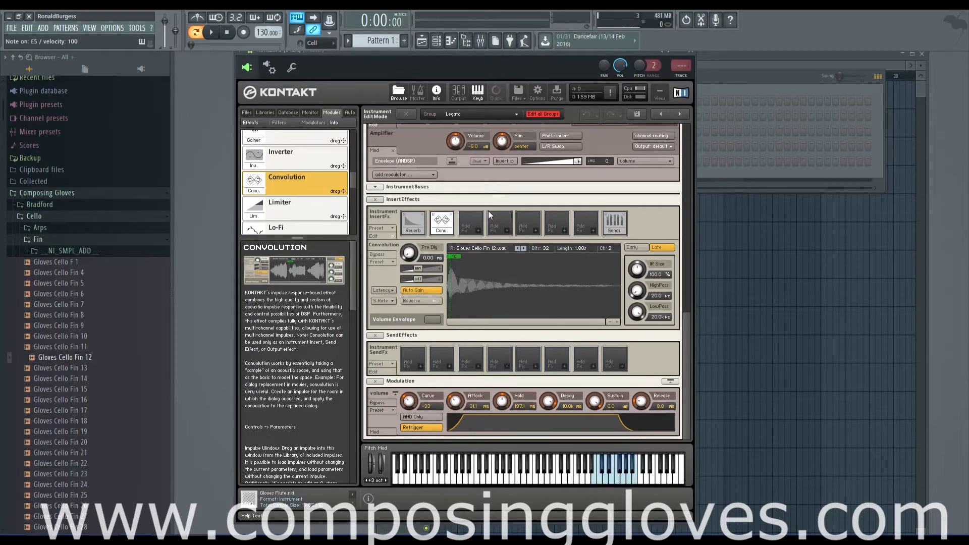
{"action": "key", "text": "r"}
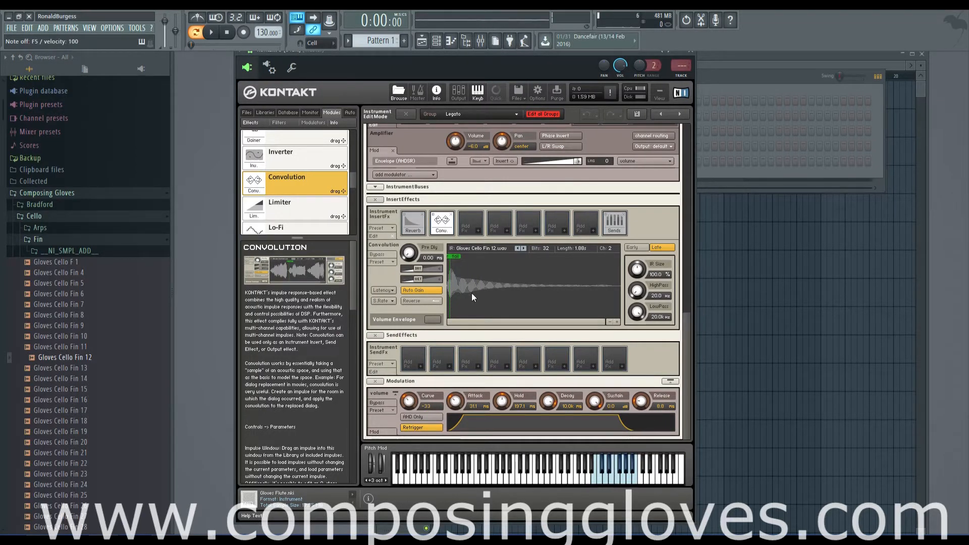
{"action": "key", "text": "t"}
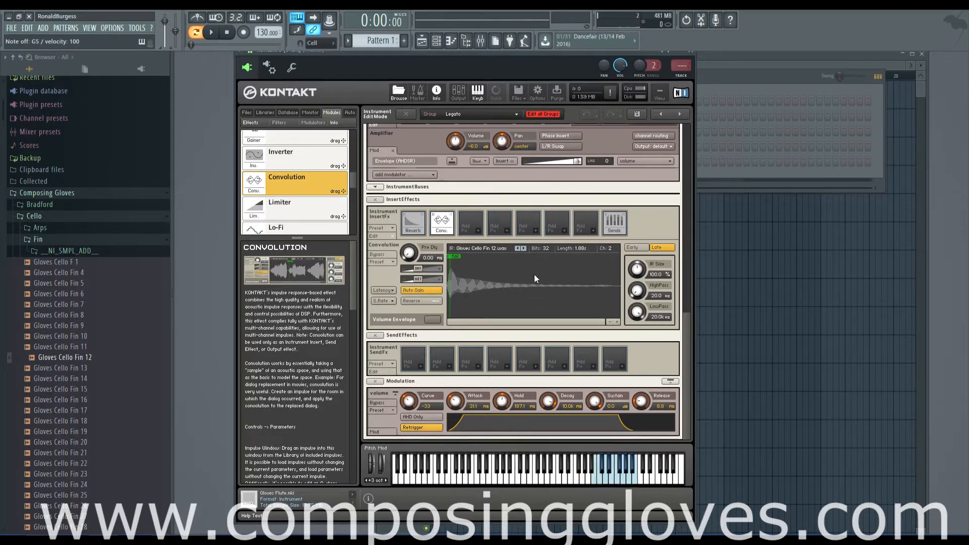
Reverse the cello impulse, play a note to hear the effect, and turn Reverse off again
{"action": "left_click", "coordinate": [431, 300]}
{"action": "key", "text": "r"}
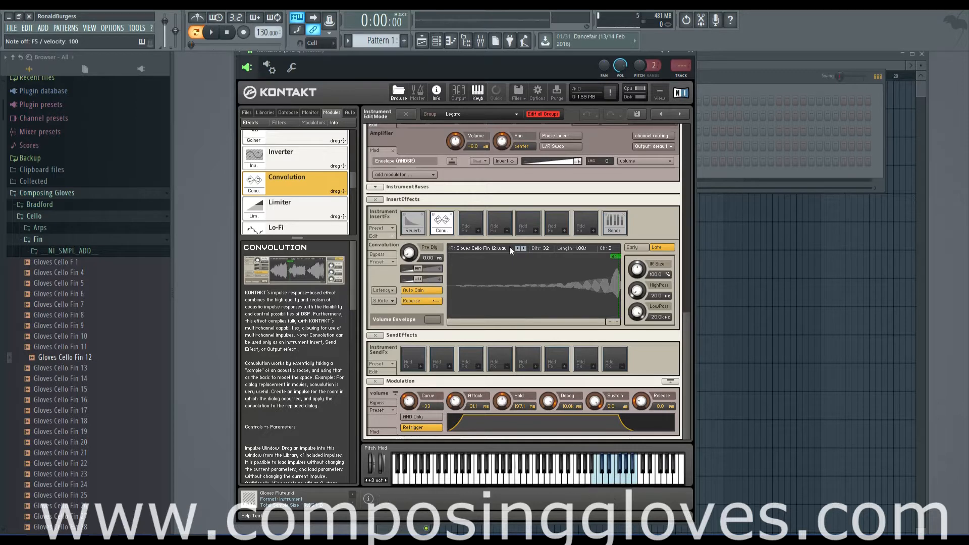
{"action": "left_click", "coordinate": [419, 301]}
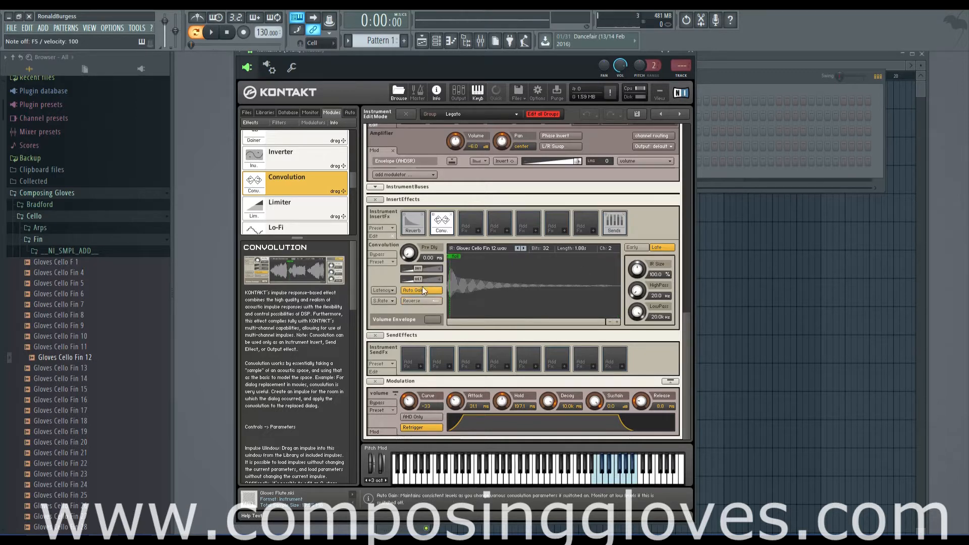
Load a factory Convolution preset that uses the Room Clap impulse
{"action": "left_click", "coordinate": [381, 263]}
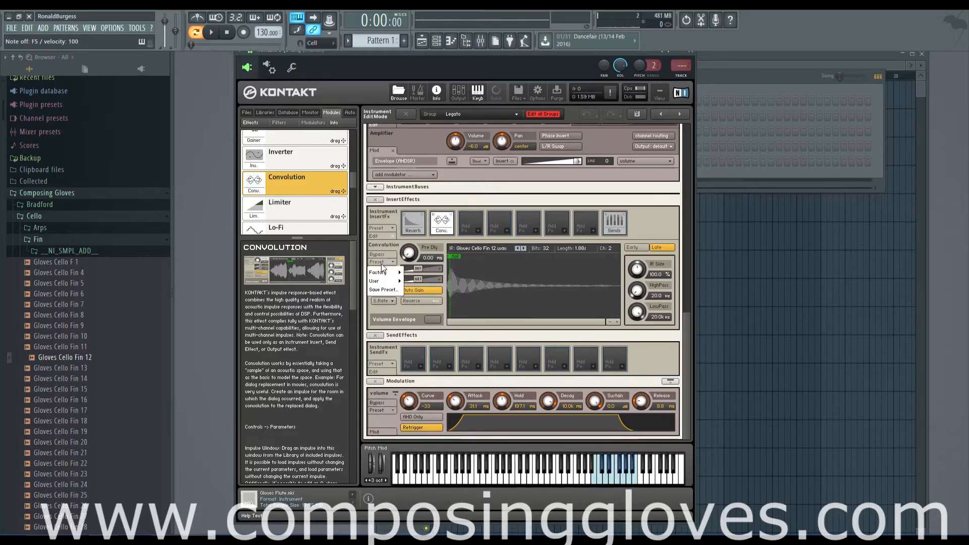
{"action": "left_click", "coordinate": [499, 302]}
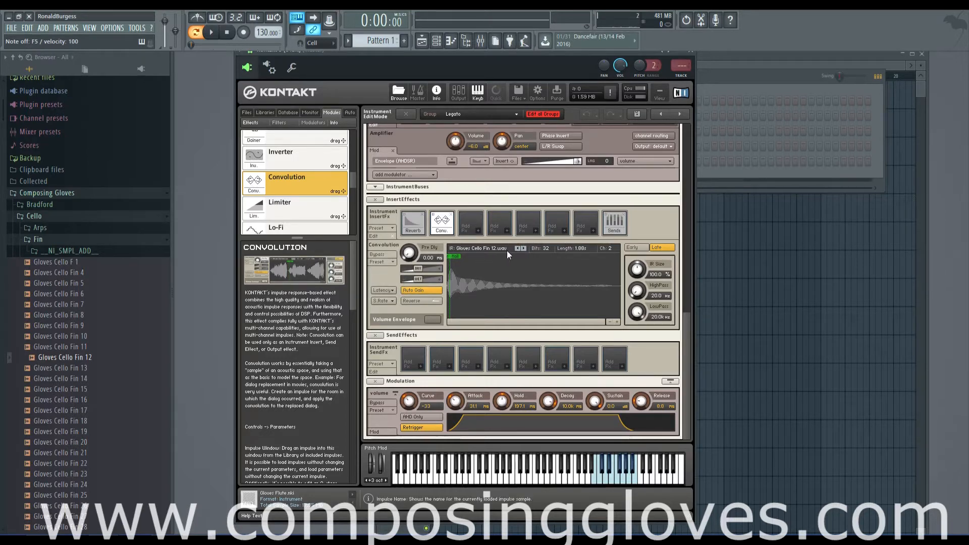
{"action": "left_click", "coordinate": [387, 262]}
{"action": "mouse_move", "coordinate": [396, 274]}
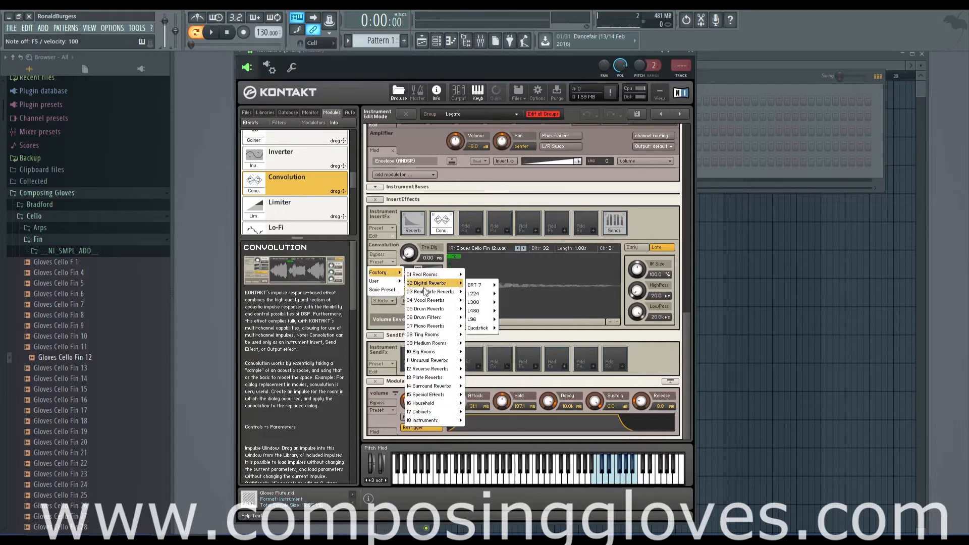
{"action": "mouse_move", "coordinate": [444, 325]}
{"action": "left_click", "coordinate": [498, 330]}
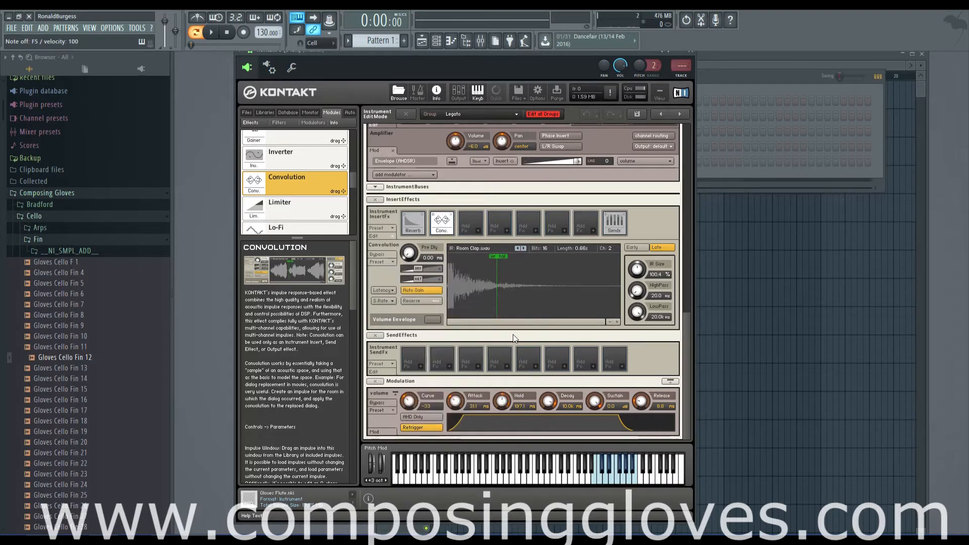
Load the factory Real Rooms preset that uses the Auditorium A impulse into the Convolution effect
{"action": "left_click", "coordinate": [386, 262]}
{"action": "mouse_move", "coordinate": [395, 274]}
{"action": "mouse_move", "coordinate": [454, 276]}
{"action": "left_click", "coordinate": [486, 280]}
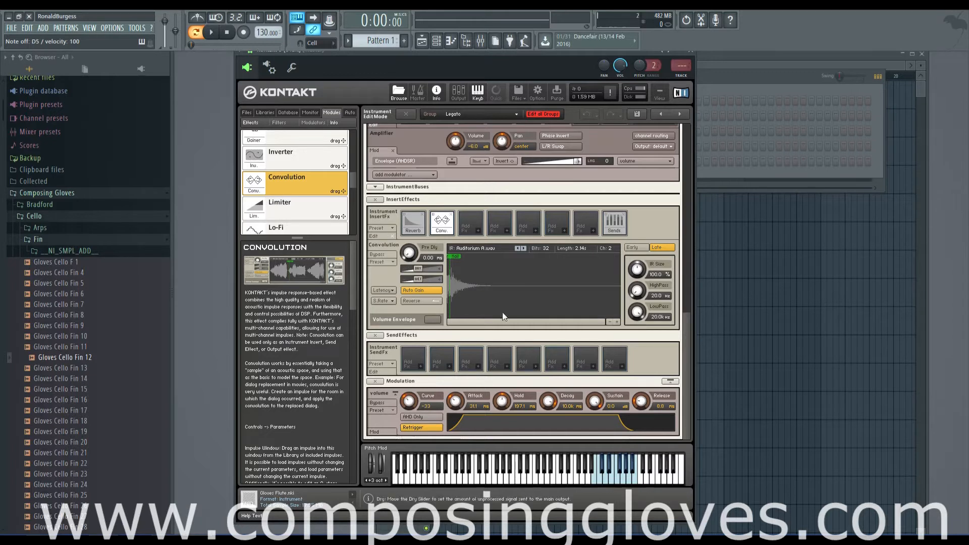
Examine the Auditorium A impulse waveform closely around its beginning
{"action": "left_click", "coordinate": [616, 323]}
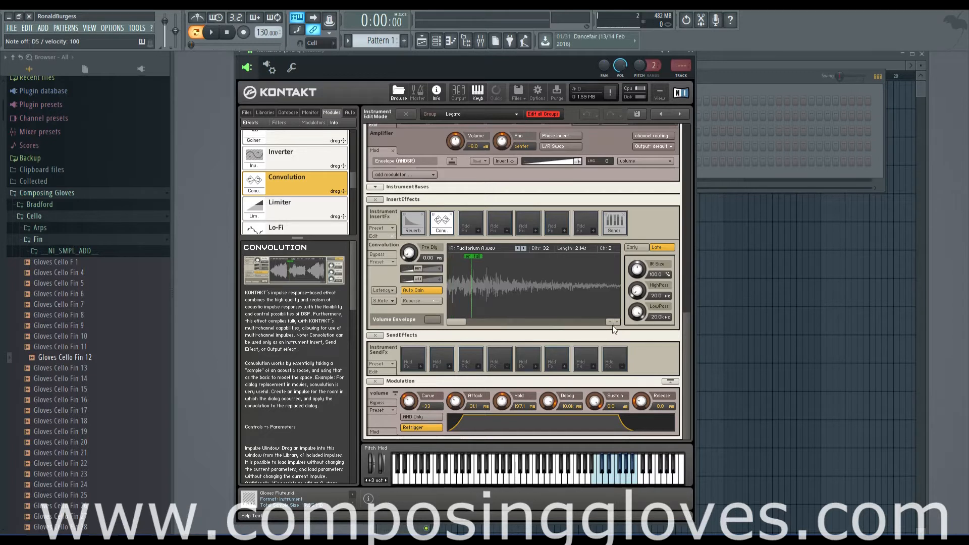
{"action": "left_click", "coordinate": [610, 323]}
{"action": "left_click", "coordinate": [610, 322]}
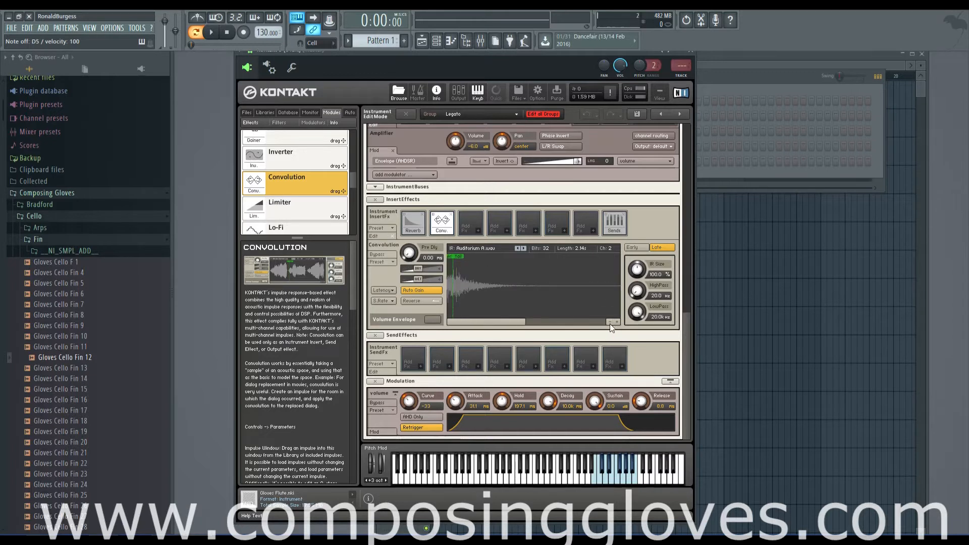
{"action": "left_click", "coordinate": [618, 322]}
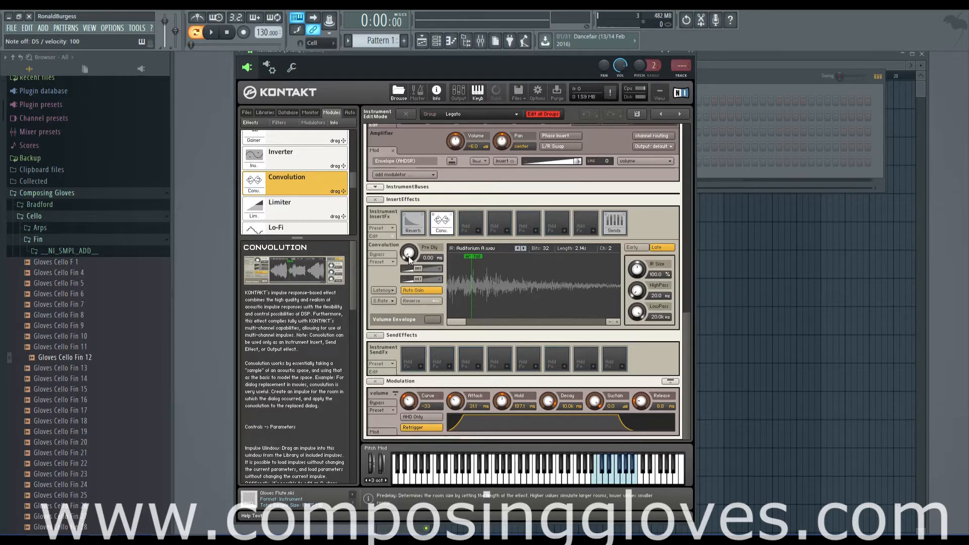
Raise the Convolution pre-delay to 300 ms, play a note to hear the delay, and reset it to 0 ms
{"action": "left_click_drag", "start_coordinate": [409, 258], "coordinate": [411, 243]}
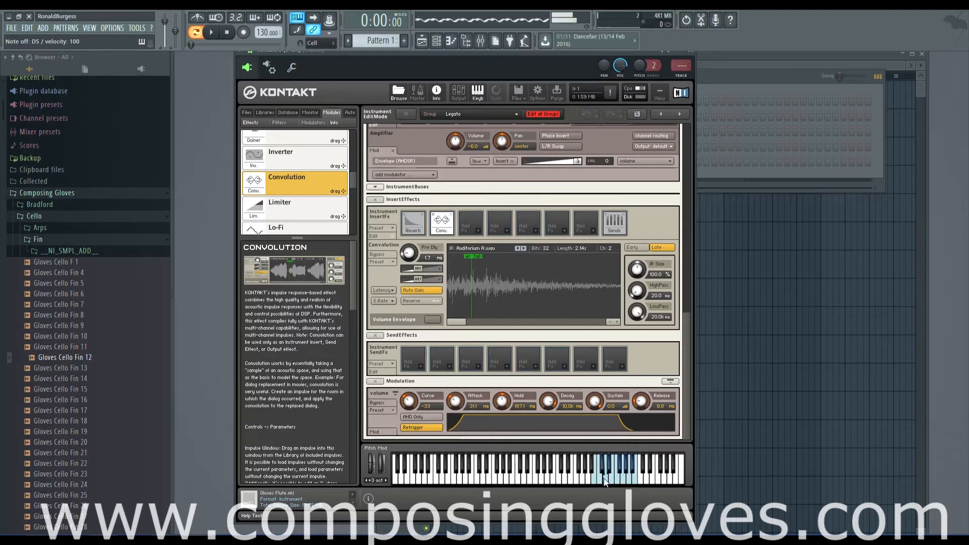
{"action": "left_click_drag", "start_coordinate": [408, 255], "coordinate": [423, 106]}
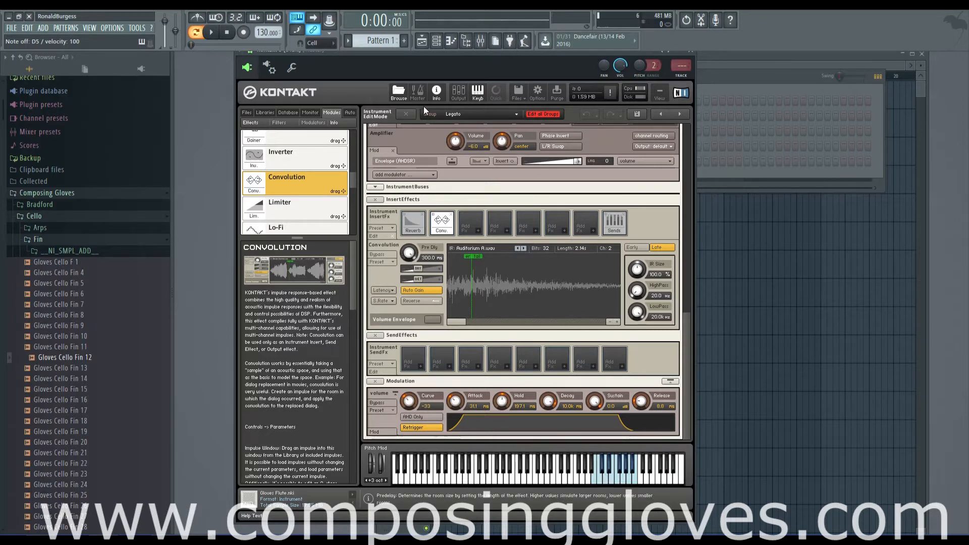
{"action": "left_click", "coordinate": [607, 477]}
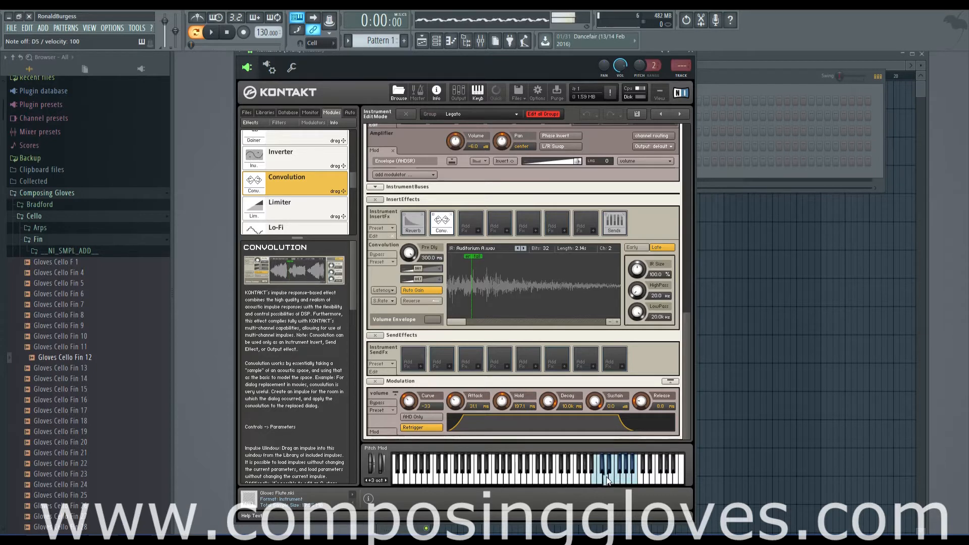
{"action": "left_click_drag", "start_coordinate": [423, 256], "coordinate": [486, 397]}
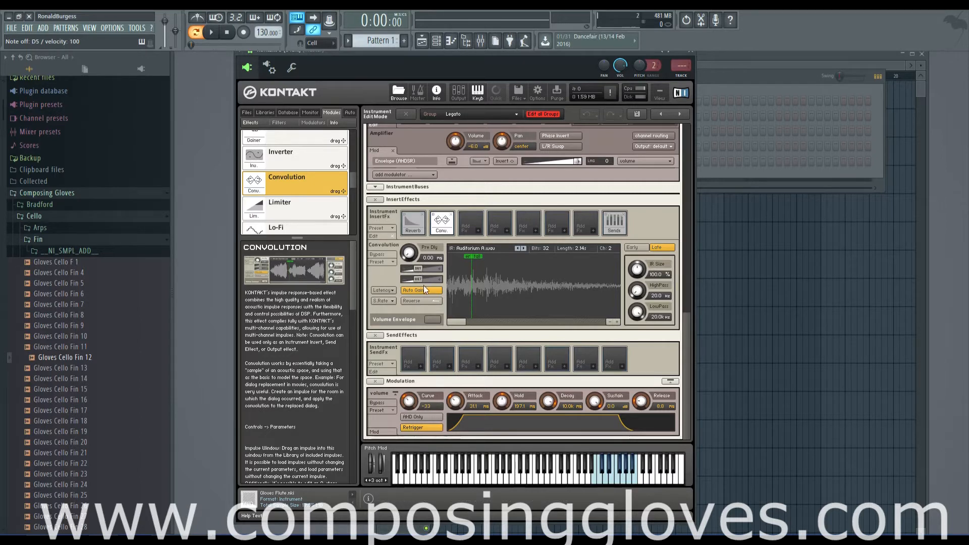
Examine the latency choices available for the Convolution effect, from latency free to 23.2 ms
{"action": "left_click", "coordinate": [381, 262]}
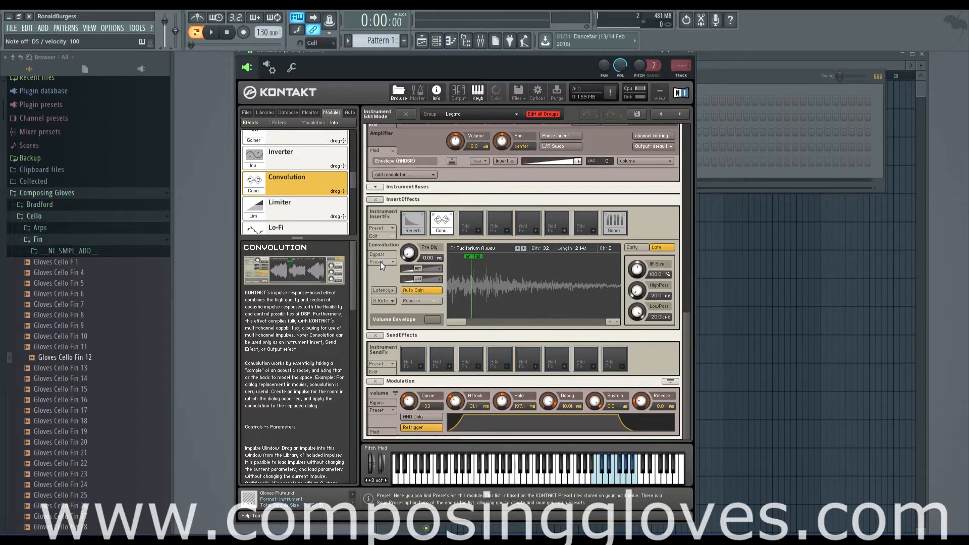
{"action": "left_click", "coordinate": [389, 291]}
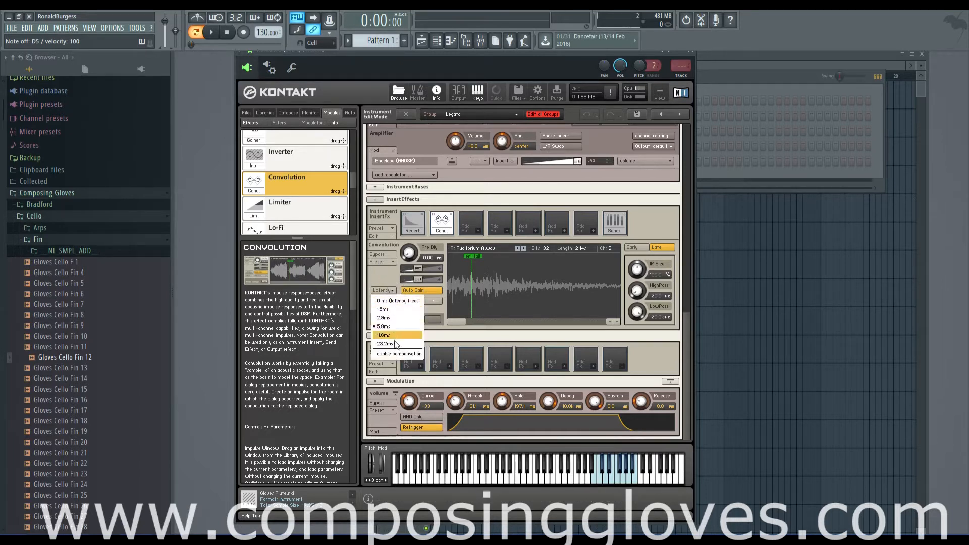
{"action": "left_click", "coordinate": [385, 283]}
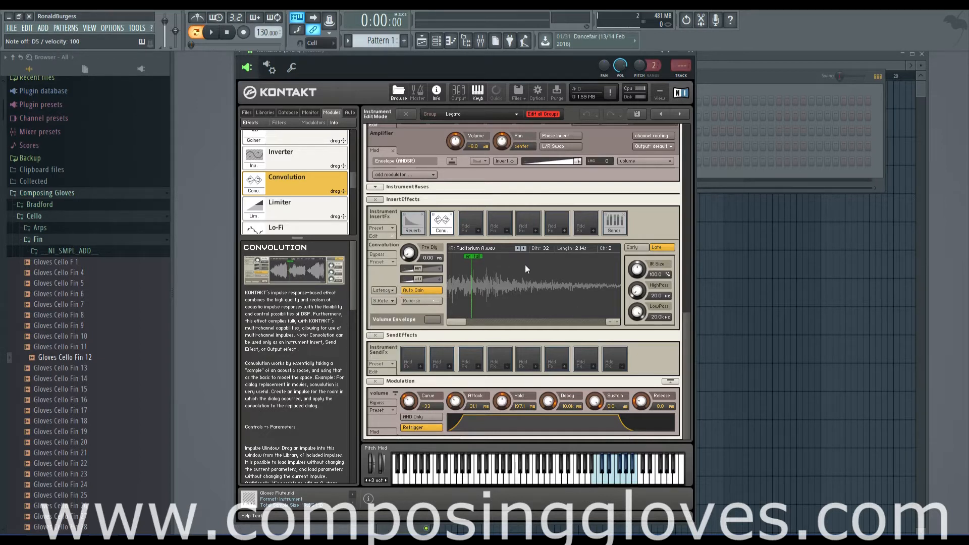
{"action": "left_click", "coordinate": [392, 290]}
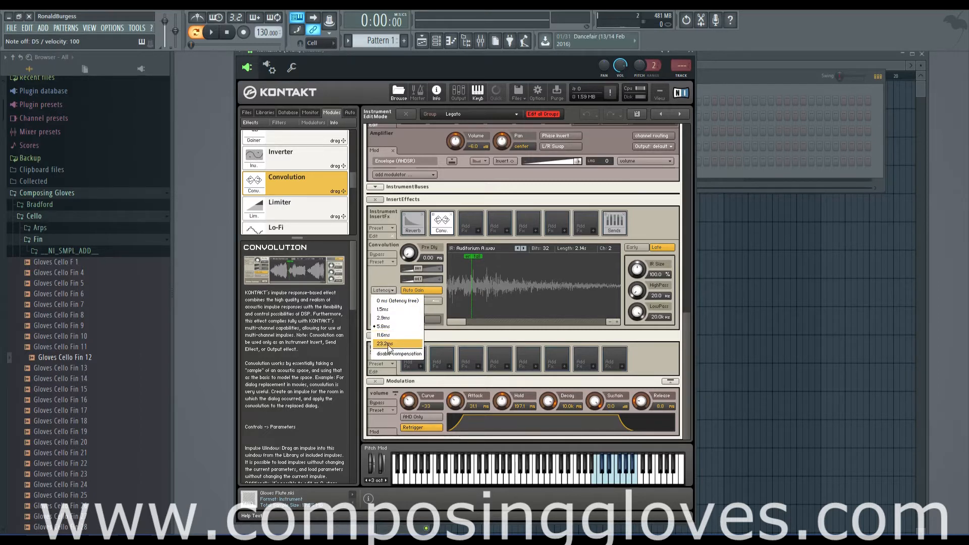
{"action": "left_click", "coordinate": [379, 275]}
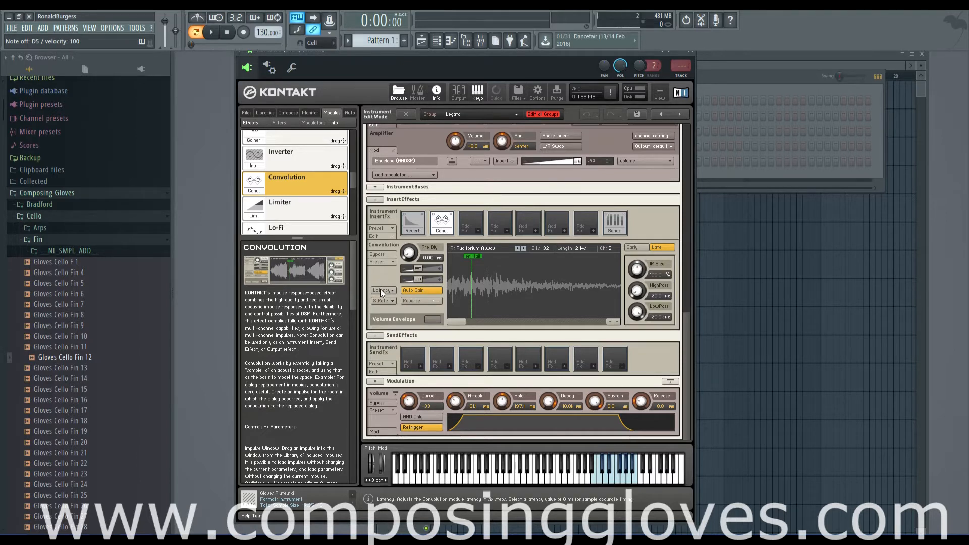
{"action": "left_click", "coordinate": [382, 289]}
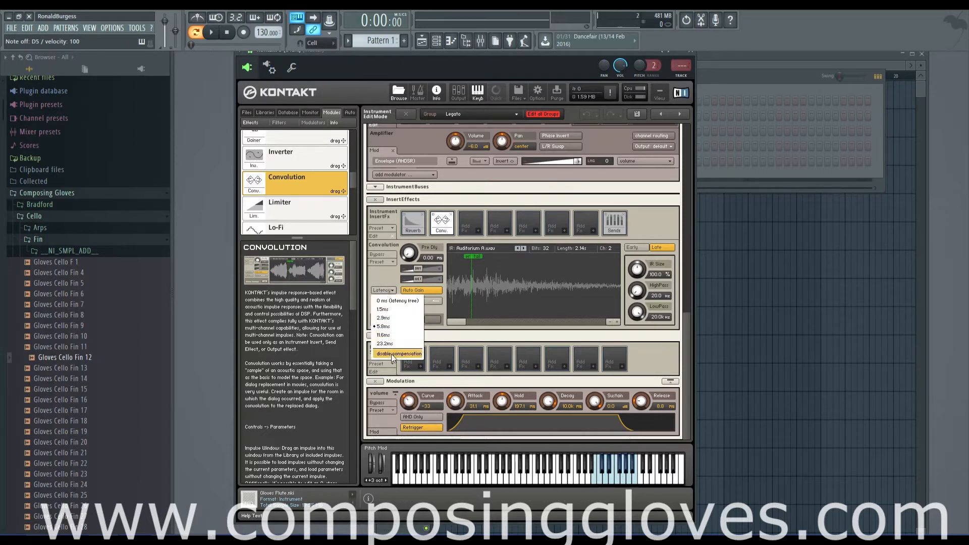
{"action": "left_click", "coordinate": [377, 270]}
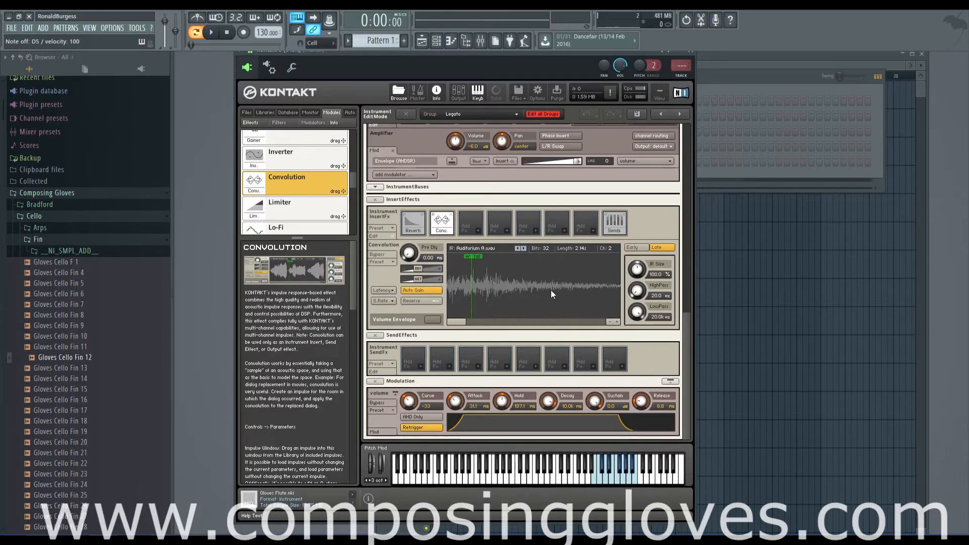
{"action": "left_click", "coordinate": [388, 291]}
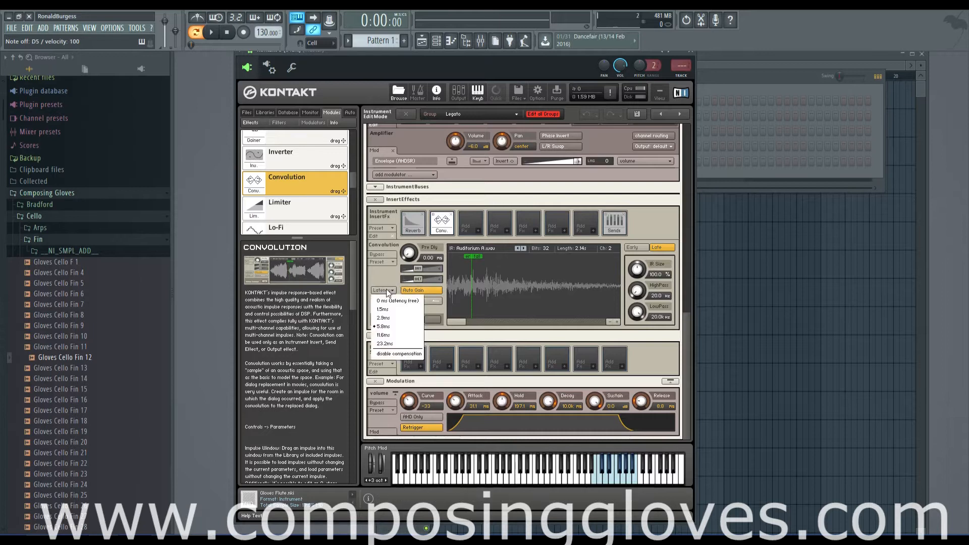
{"action": "left_click", "coordinate": [381, 275]}
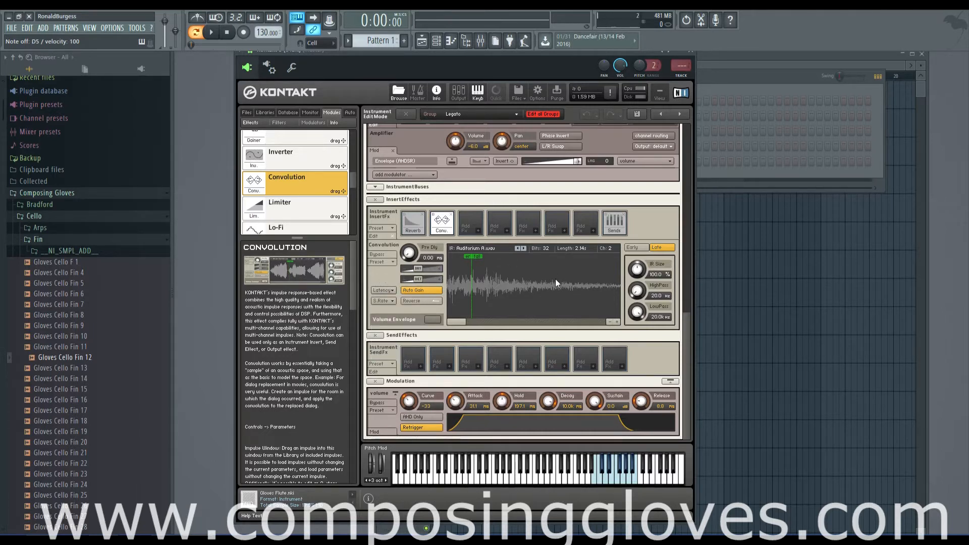
Disable the Convolution's latency compensation, play a note to hear the difference, and re-enable compensation with latency at 5.8 ms
{"action": "left_click", "coordinate": [388, 291]}
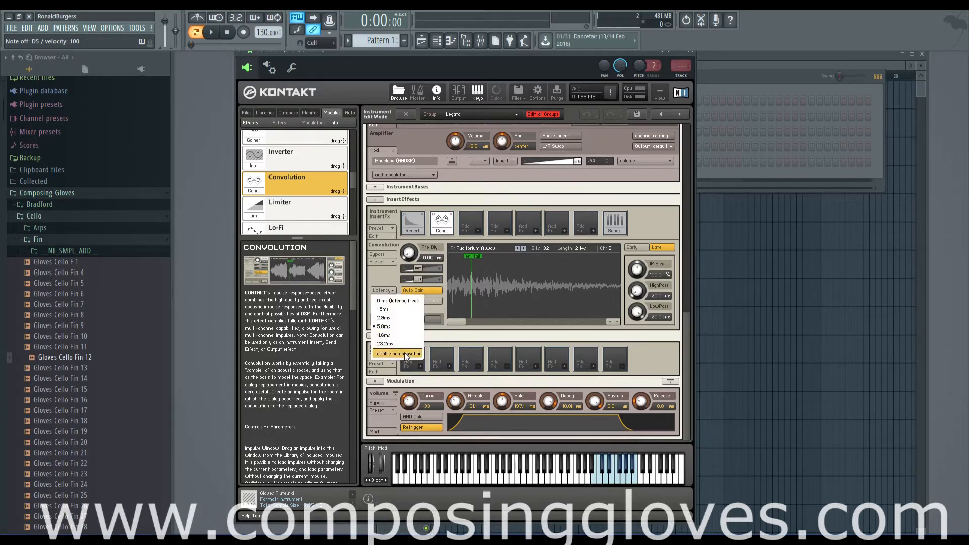
{"action": "left_click", "coordinate": [395, 318]}
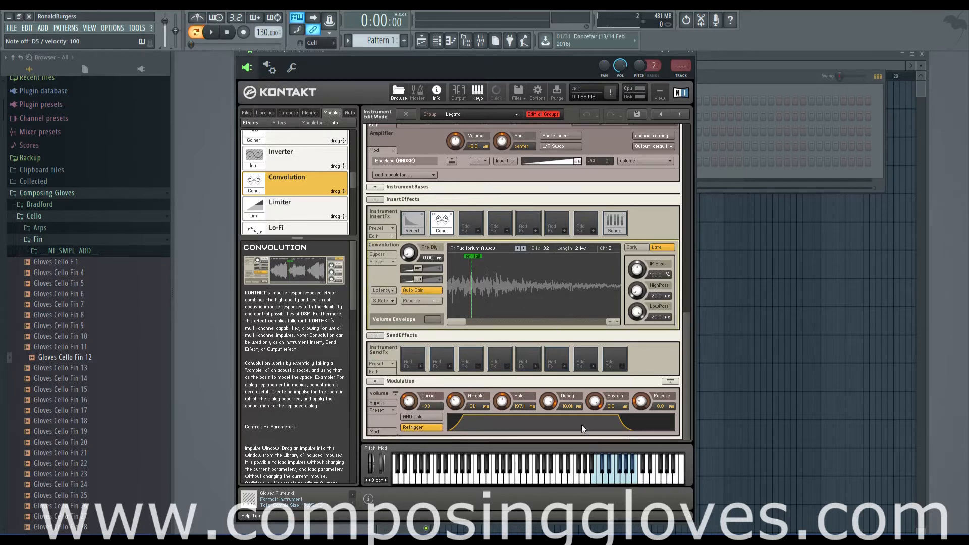
{"action": "left_click", "coordinate": [610, 480]}
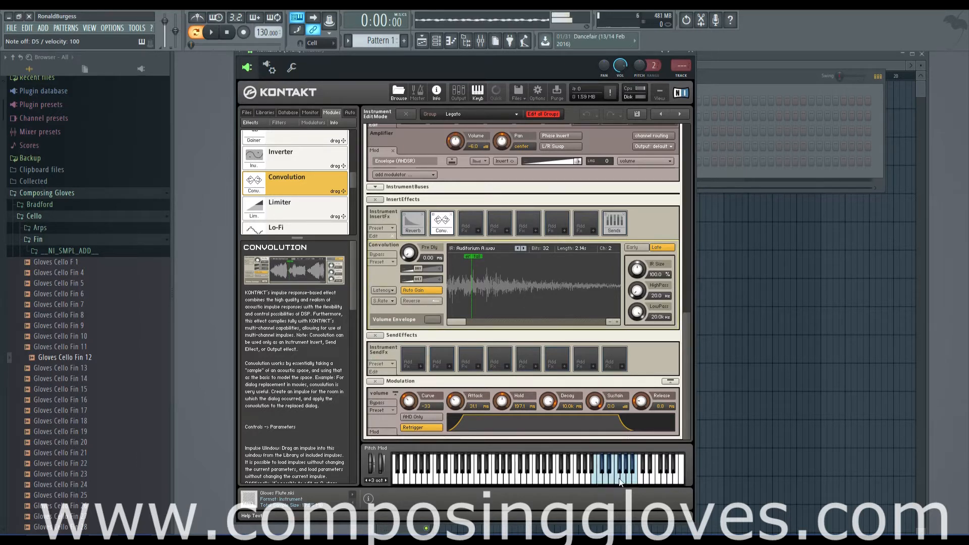
{"action": "left_click", "coordinate": [389, 291]}
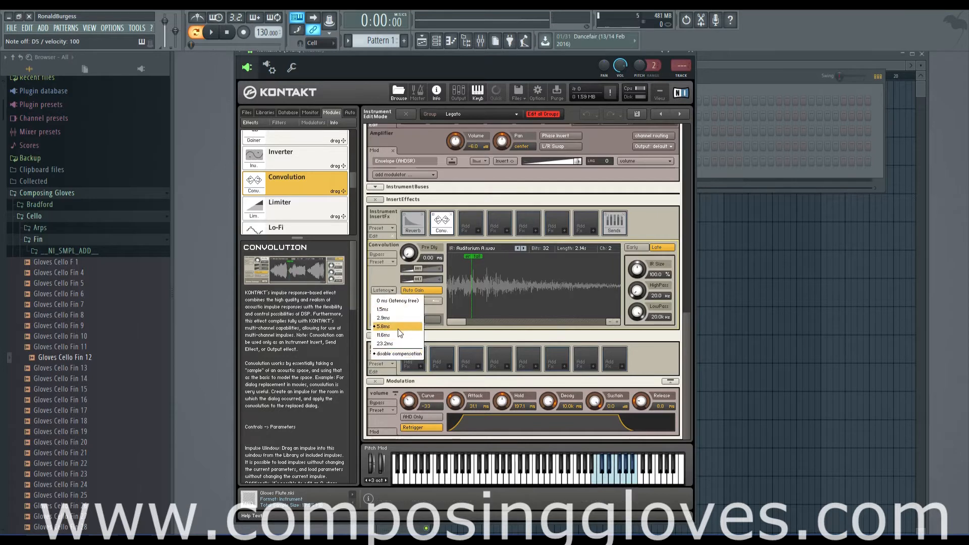
{"action": "left_click", "coordinate": [392, 327]}
{"action": "left_click", "coordinate": [384, 290]}
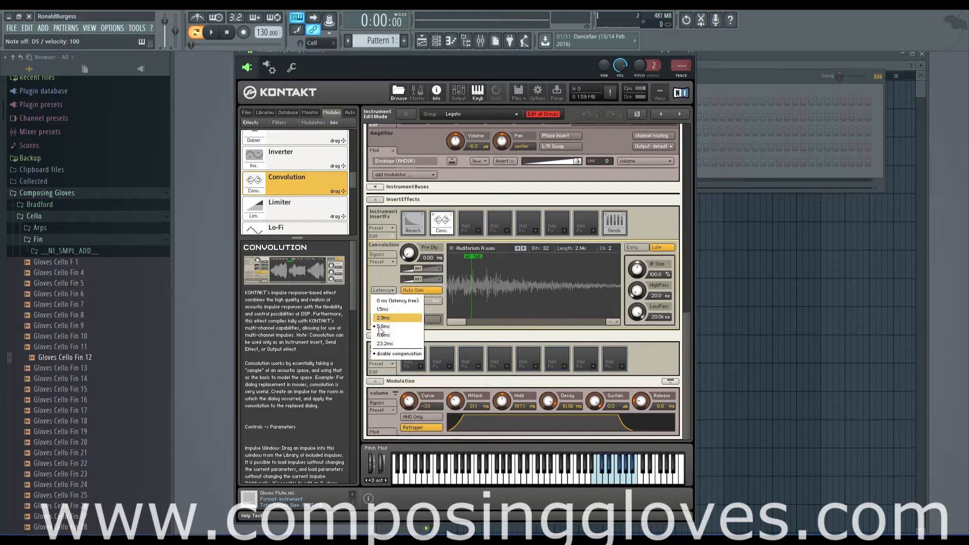
{"action": "left_click", "coordinate": [380, 353]}
Disable and re-enable the Convolution's latency compensation, playing notes in each state to compare the sound
{"action": "left_click", "coordinate": [383, 290]}
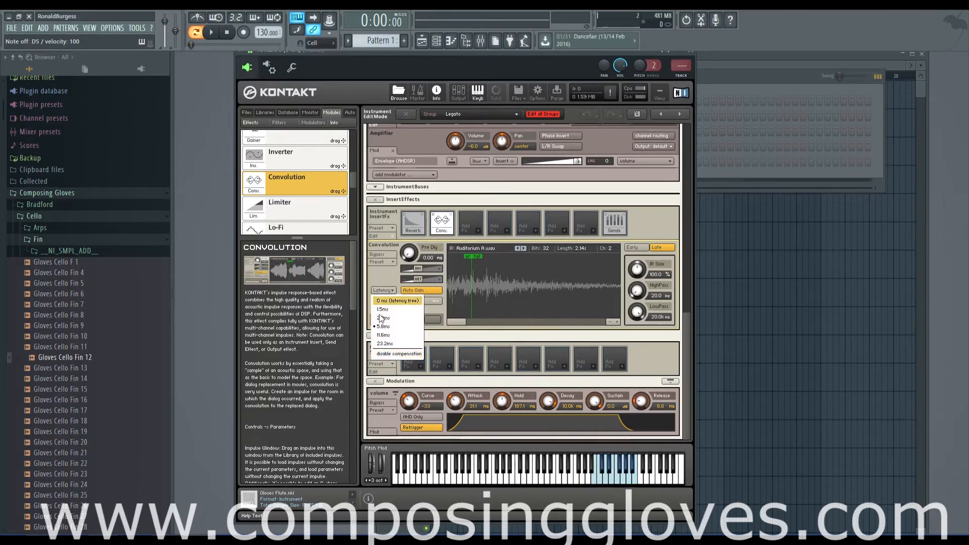
{"action": "left_click", "coordinate": [386, 354]}
{"action": "left_click", "coordinate": [600, 480]}
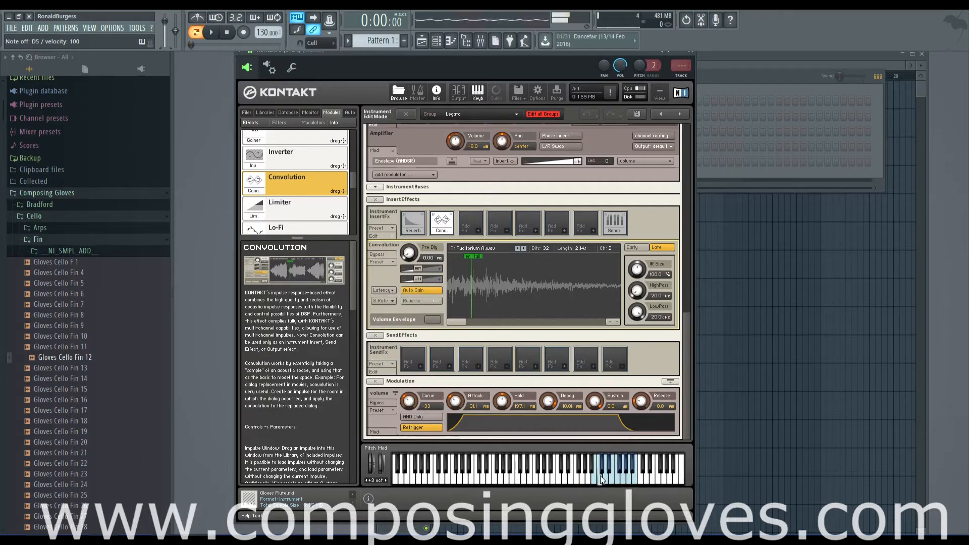
{"action": "left_click", "coordinate": [382, 290]}
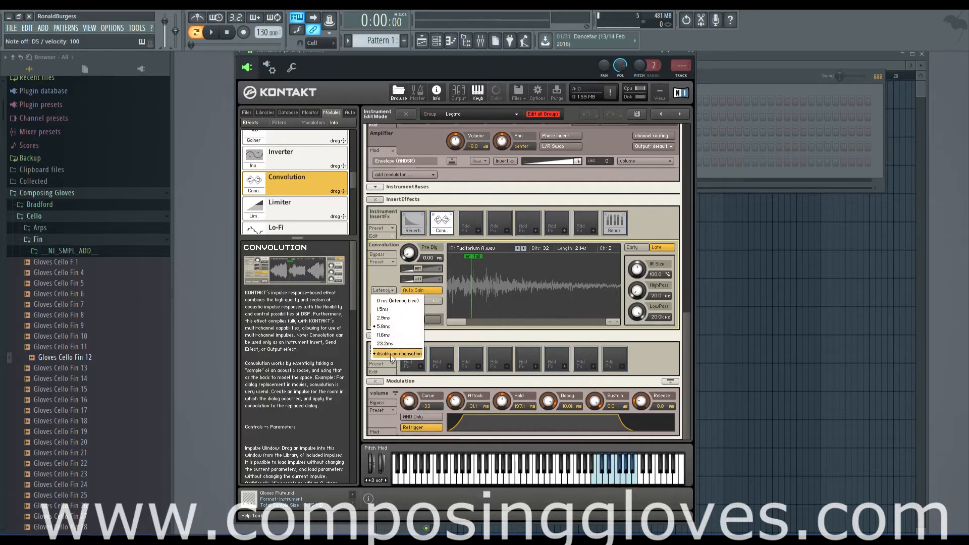
{"action": "left_click", "coordinate": [390, 354]}
{"action": "left_click", "coordinate": [623, 478]}
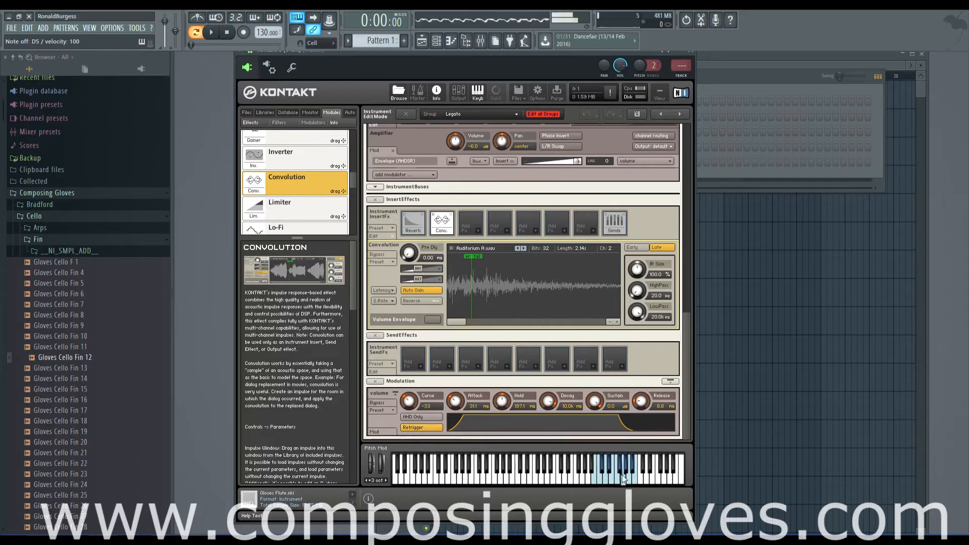
{"action": "left_click", "coordinate": [383, 290]}
{"action": "left_click", "coordinate": [391, 340]}
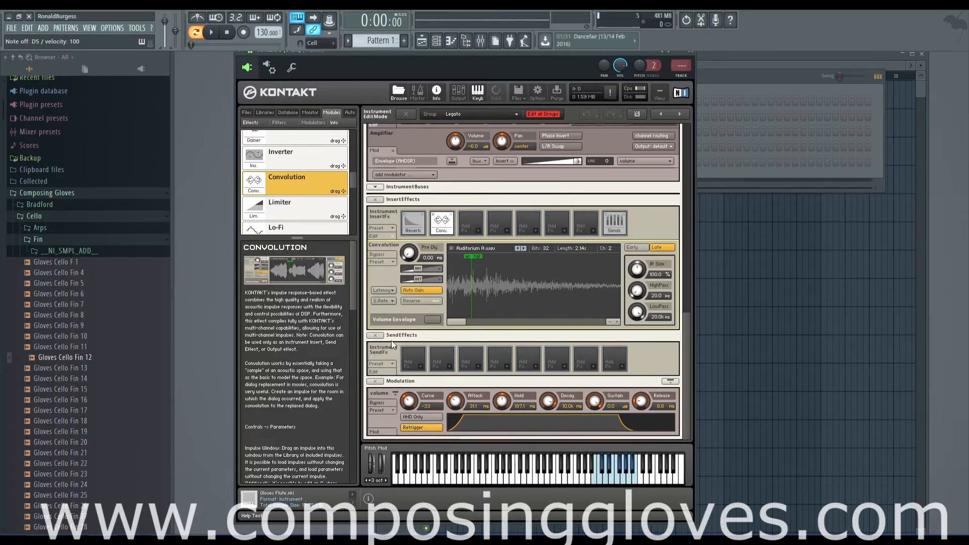
{"action": "left_click", "coordinate": [615, 480]}
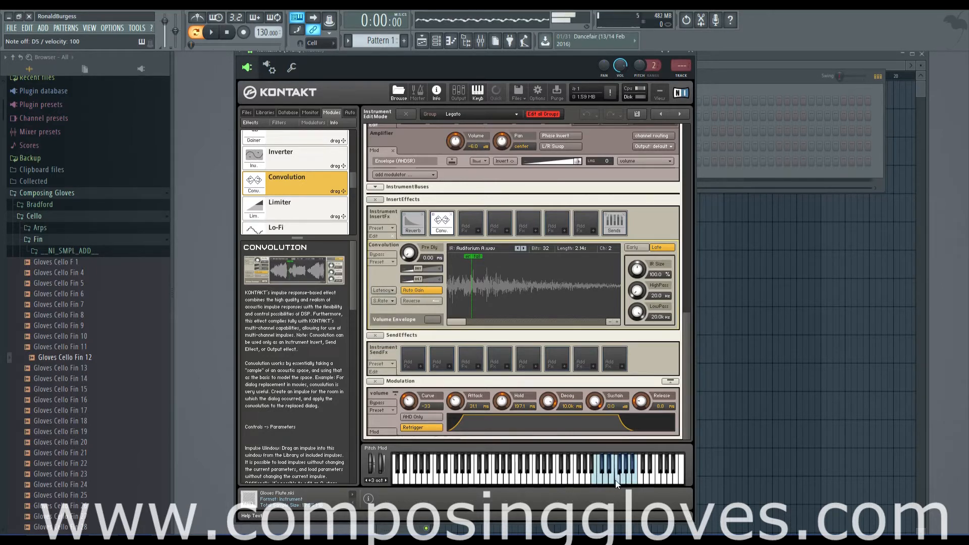
Review the Convolution's latency choices and its sample-rate choices, from 1/1 (44100 Hz) to 1/8 (5512 Hz)
{"action": "left_click", "coordinate": [390, 300]}
{"action": "left_click", "coordinate": [386, 302]}
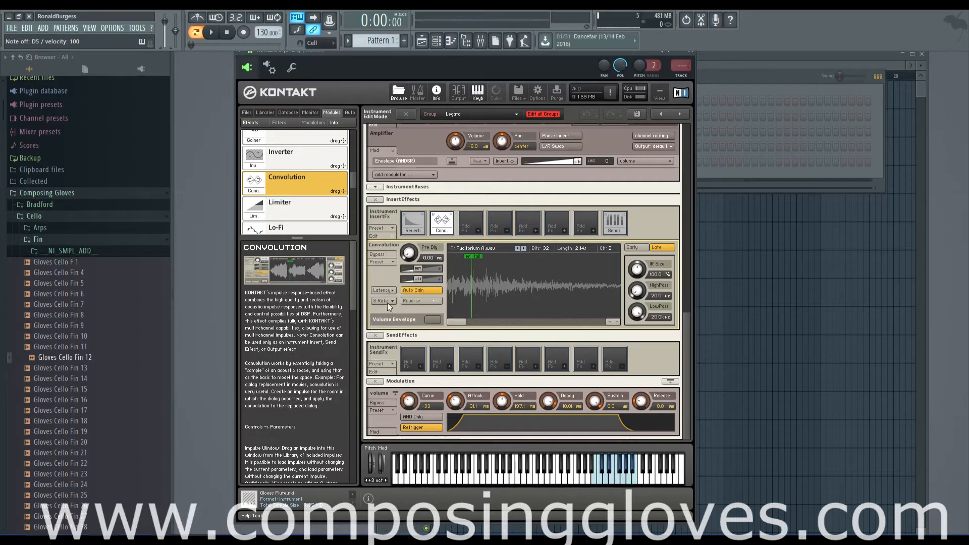
{"action": "left_click", "coordinate": [383, 290]}
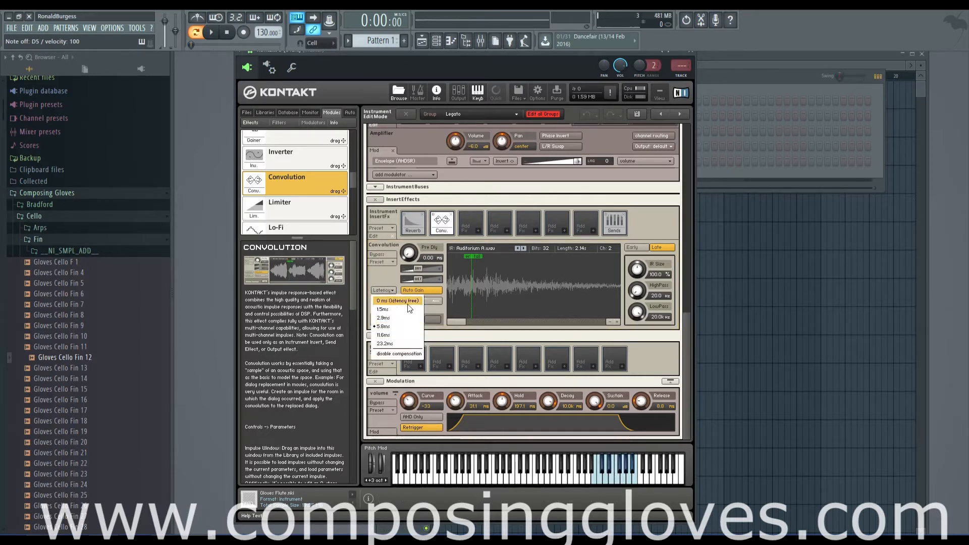
{"action": "left_click", "coordinate": [389, 277]}
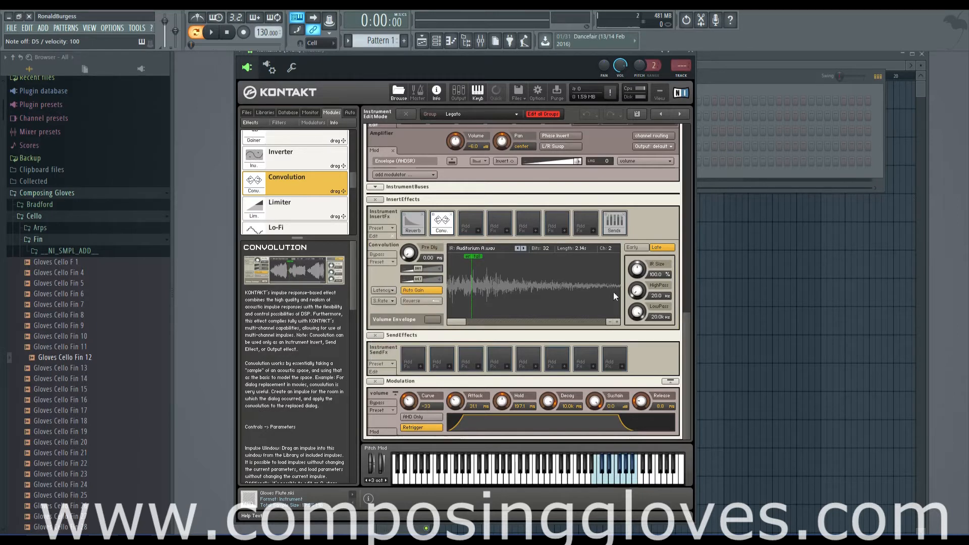
{"action": "left_click", "coordinate": [391, 300]}
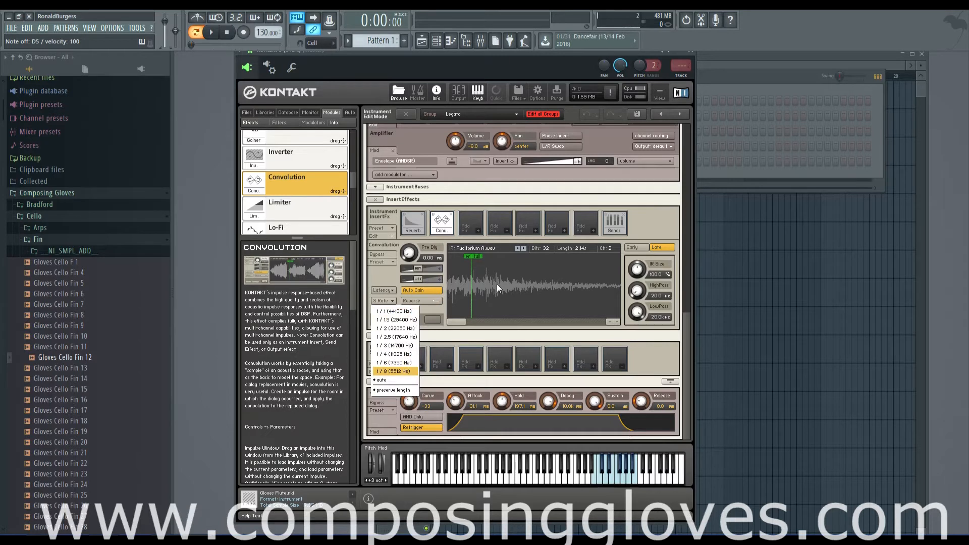
{"action": "left_click", "coordinate": [457, 329]}
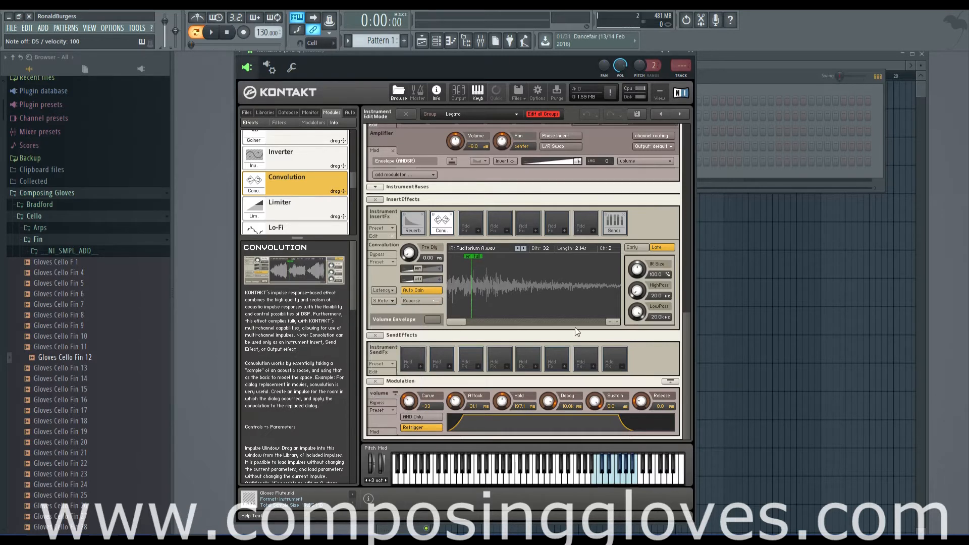
Examine the Auditorium A waveform in detail and relate it to the sample-rate options, including auto and preserve length
{"action": "left_click", "coordinate": [617, 322]}
{"action": "left_click", "coordinate": [617, 322]}
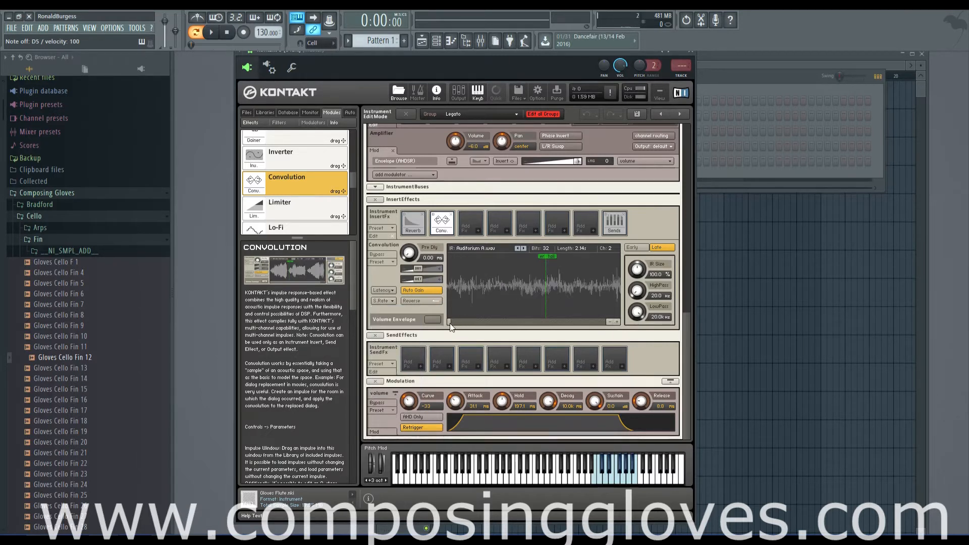
{"action": "left_click_drag", "start_coordinate": [449, 323], "coordinate": [442, 322]}
{"action": "left_click", "coordinate": [388, 300]}
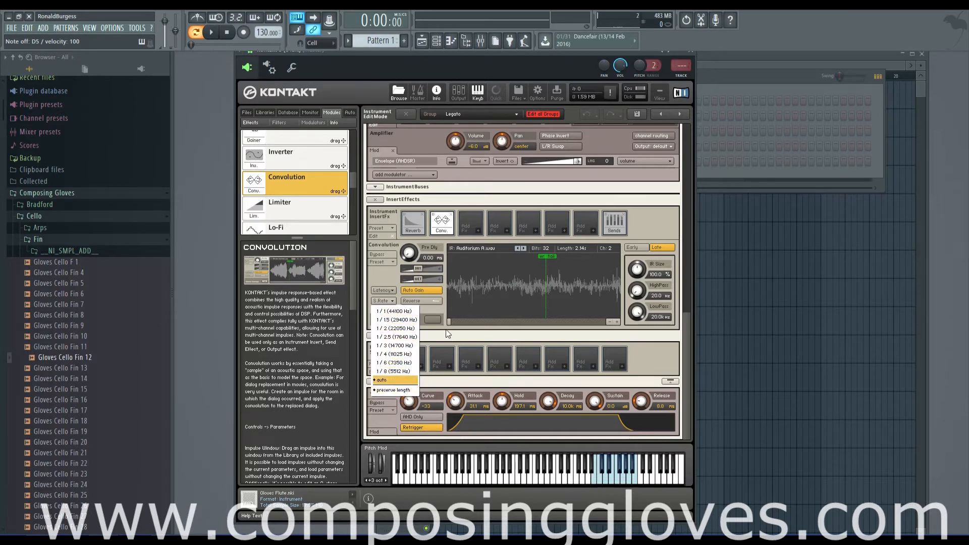
{"action": "left_click", "coordinate": [466, 333]}
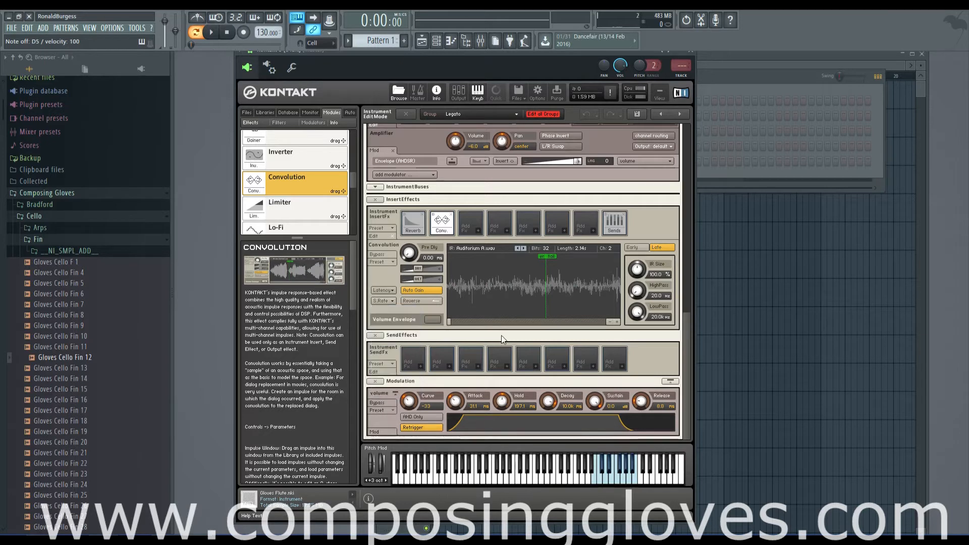
{"action": "left_click", "coordinate": [608, 322]}
{"action": "left_click", "coordinate": [609, 322]}
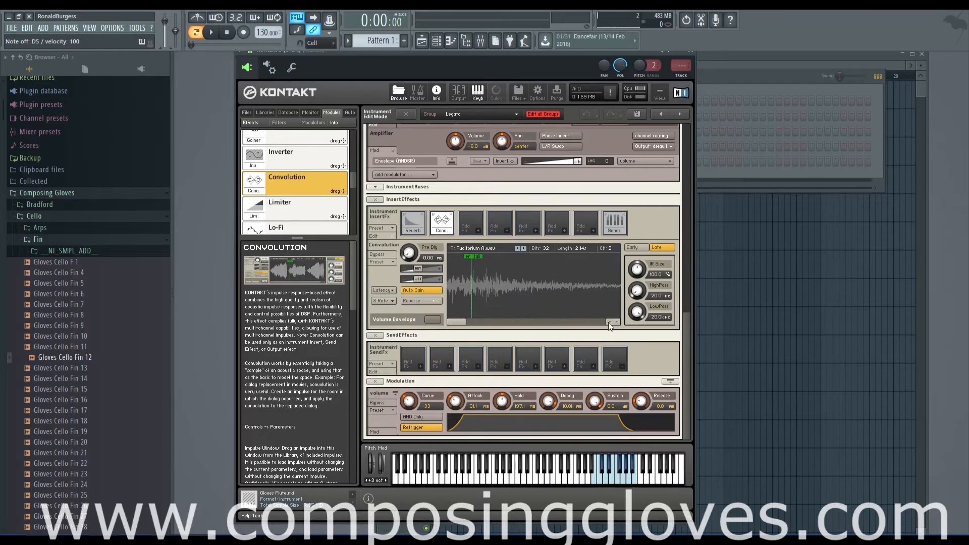
{"action": "left_click", "coordinate": [608, 322]}
{"action": "left_click", "coordinate": [385, 300]}
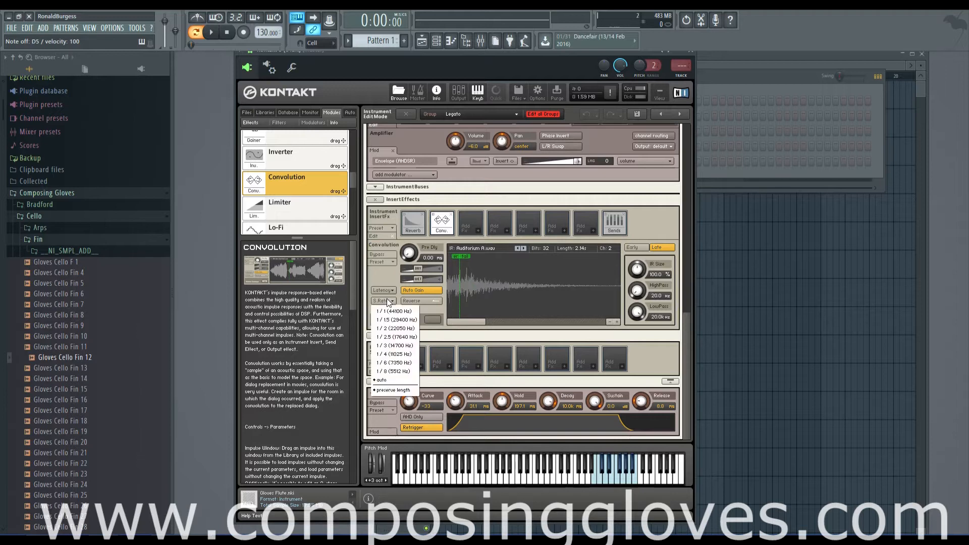
{"action": "left_click", "coordinate": [481, 320]}
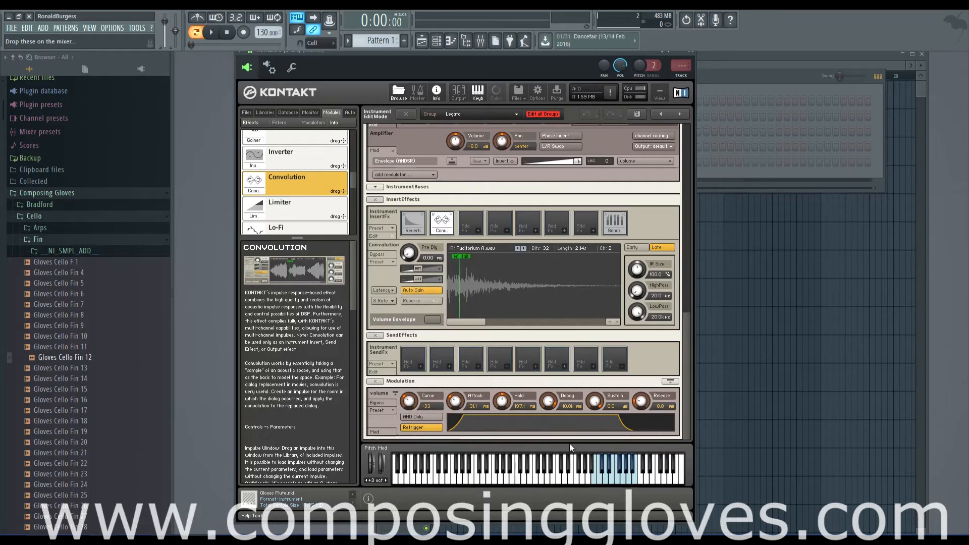
Play a note and switch the Convolution's Auto Gain off and back on
{"action": "left_click", "coordinate": [611, 476]}
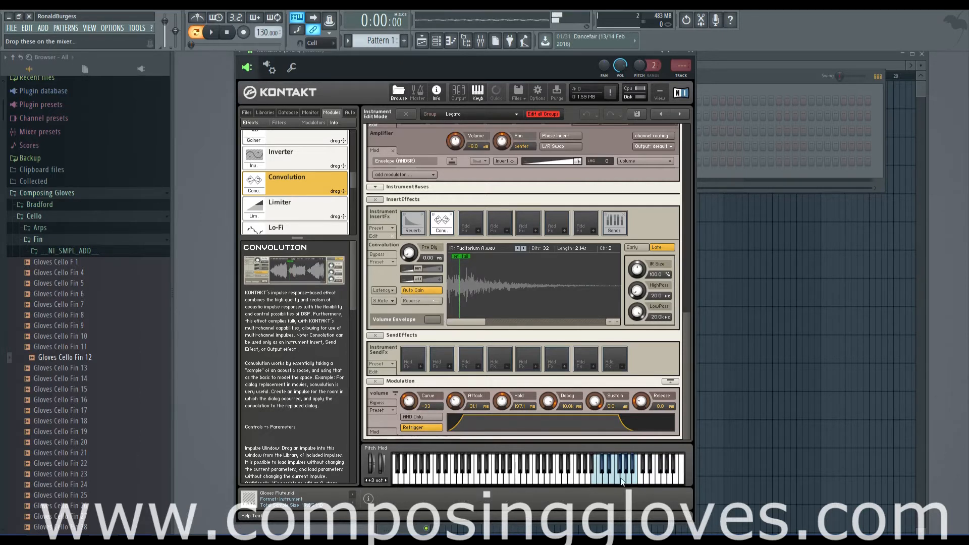
{"action": "left_click", "coordinate": [422, 292]}
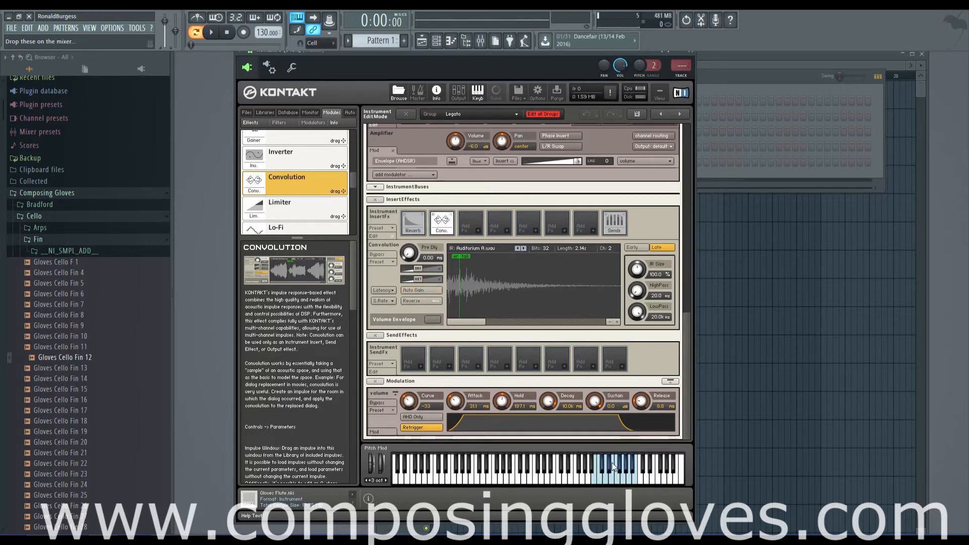
{"action": "left_click", "coordinate": [422, 290]}
Reverse the Auditorium A impulse, play notes to hear the effect, and turn the reversal off again
{"action": "left_click", "coordinate": [417, 300]}
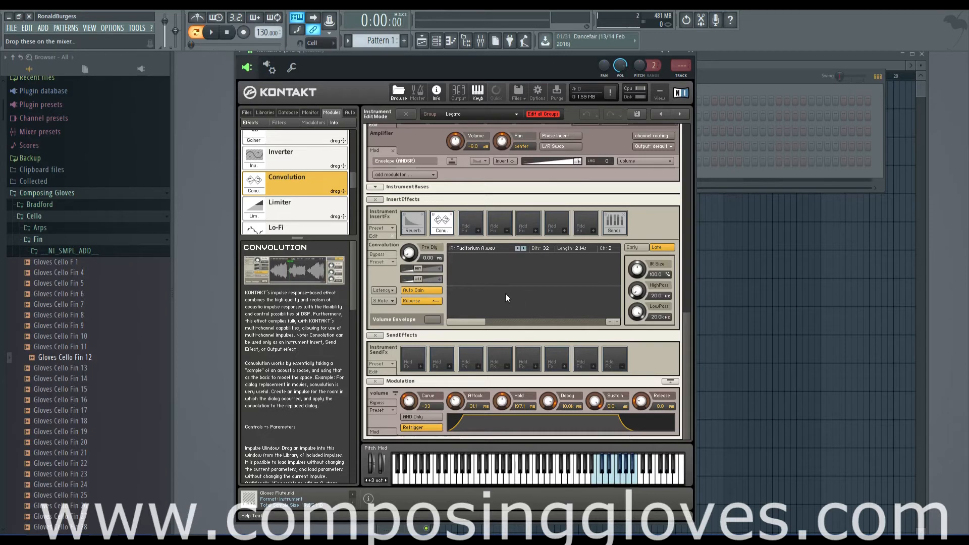
{"action": "left_click", "coordinate": [609, 322]}
{"action": "key", "text": "e"}
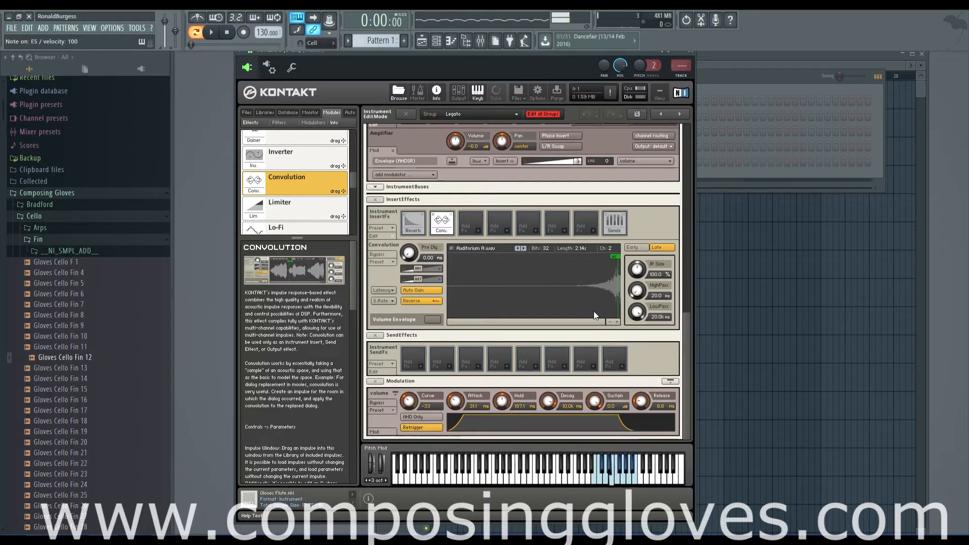
{"action": "key", "text": "w"}
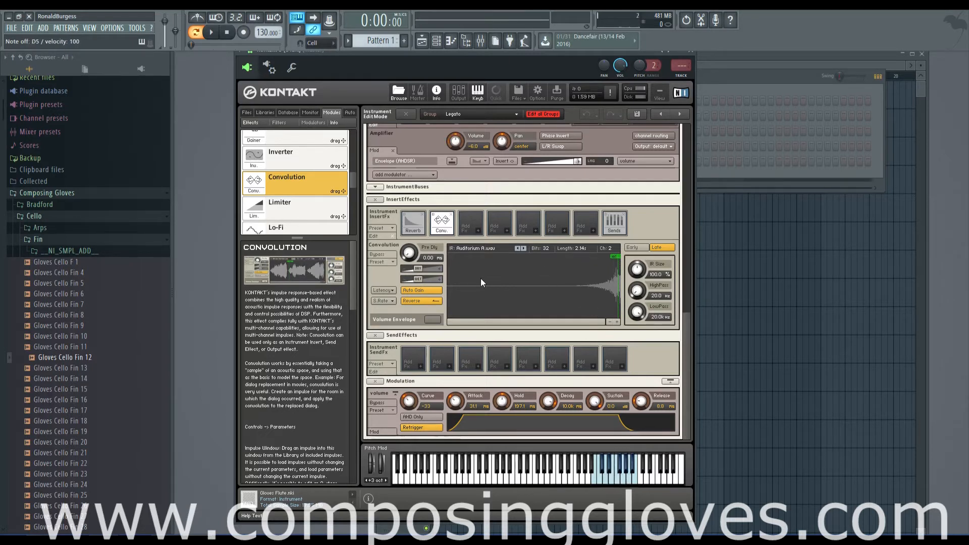
{"action": "left_click", "coordinate": [423, 302]}
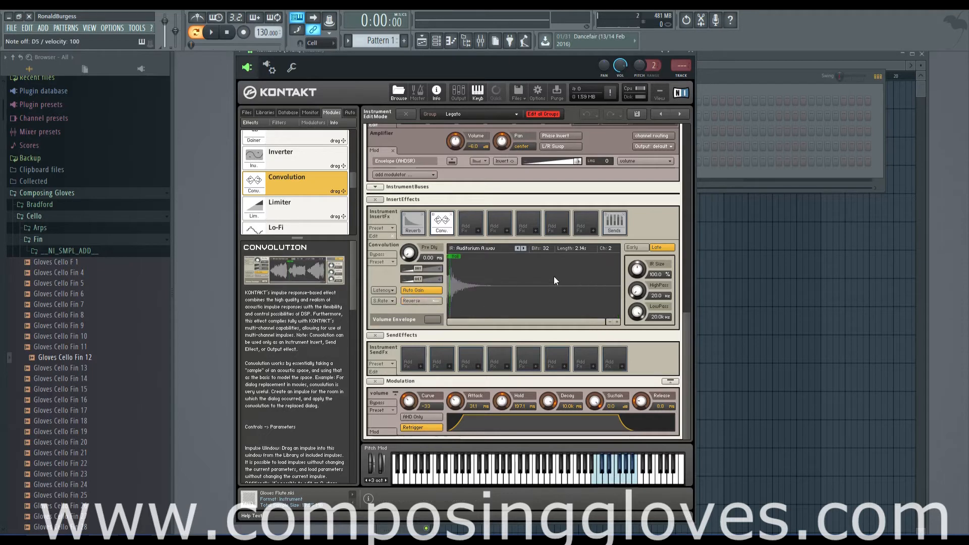
Enable the Convolution's Volume Envelope and raise its second and third breakpoints close to full level
{"action": "left_click", "coordinate": [434, 319]}
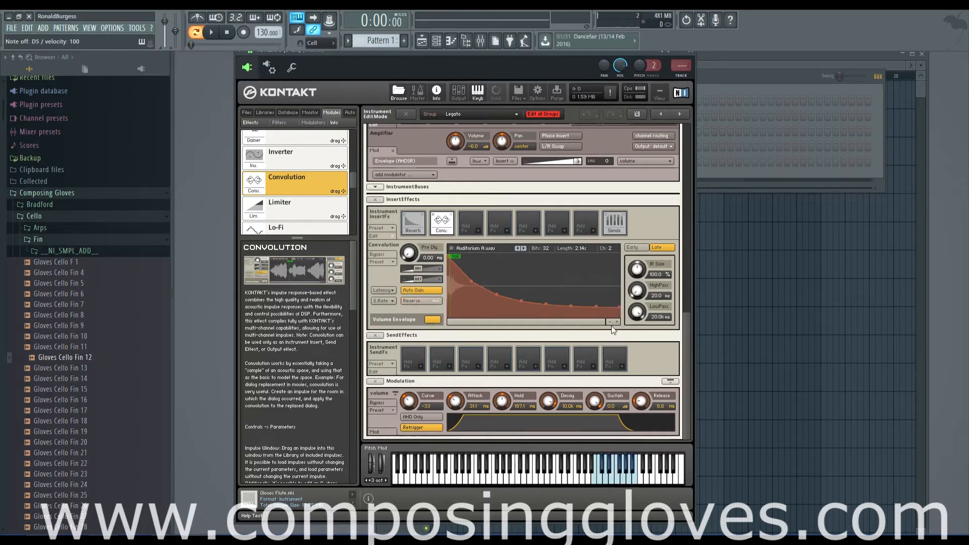
{"action": "left_click_drag", "start_coordinate": [353, 180], "coordinate": [353, 151]}
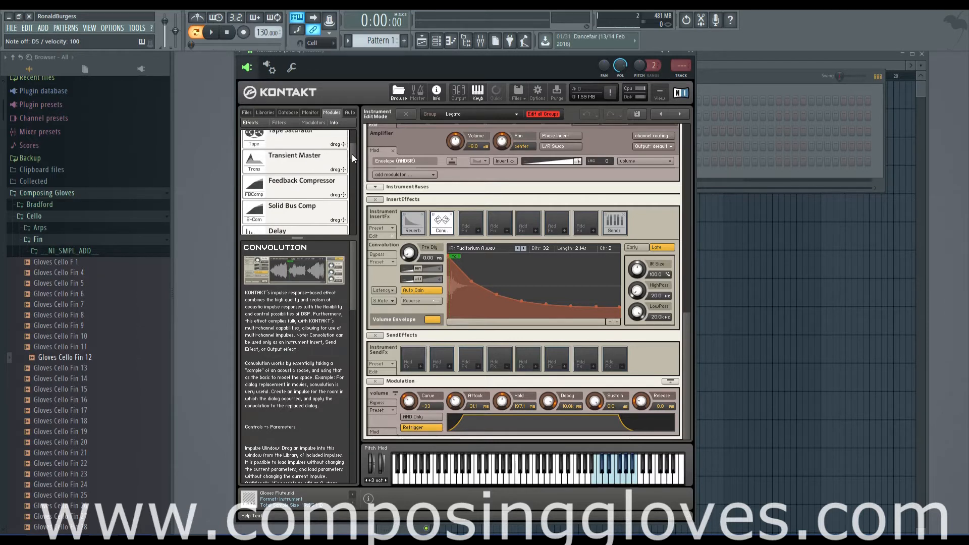
{"action": "left_click_drag", "start_coordinate": [352, 153], "coordinate": [351, 180]}
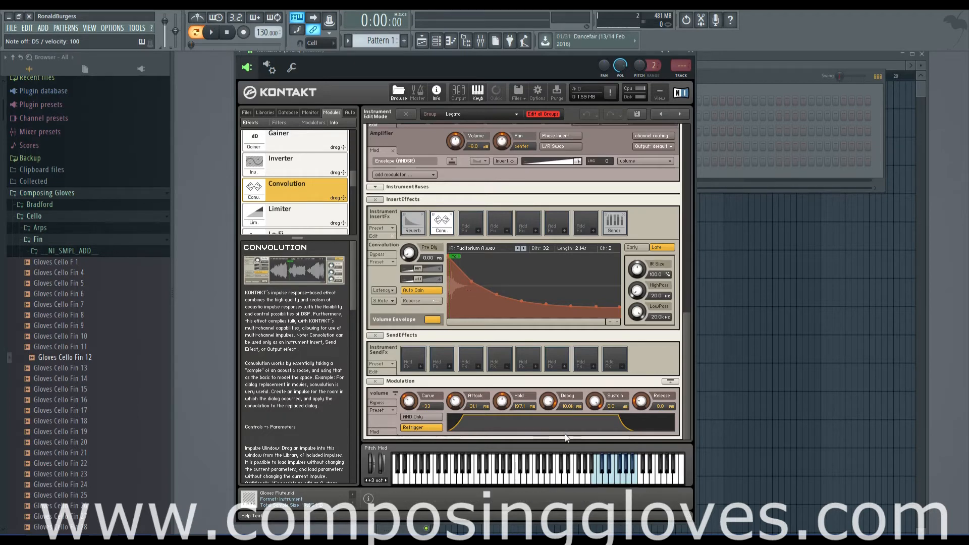
{"action": "mouse_move", "coordinate": [689, 372]}
{"action": "left_mouse_down"}
{"action": "mouse_move", "coordinate": [688, 326]}
{"action": "mouse_move", "coordinate": [681, 376]}
{"action": "left_mouse_up"}
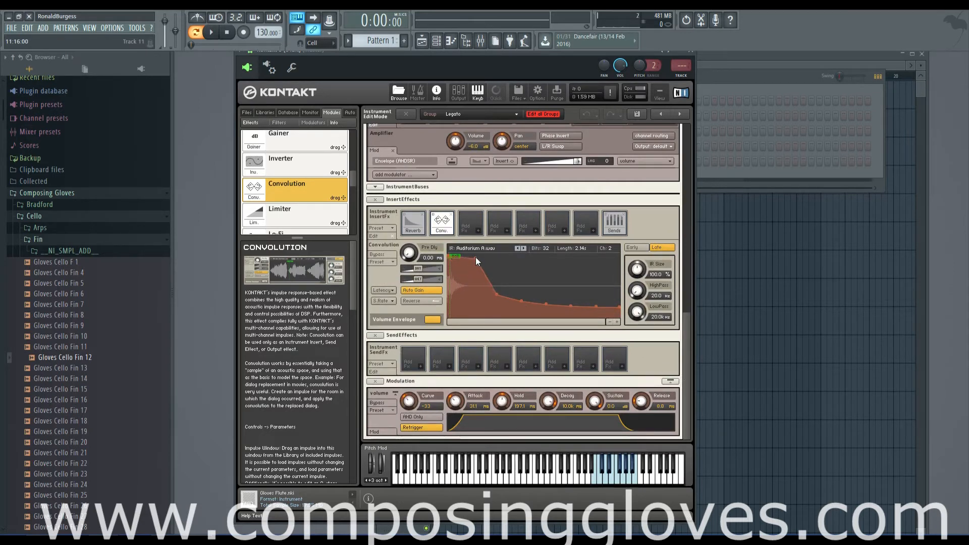
{"action": "left_click_drag", "start_coordinate": [498, 295], "coordinate": [519, 263]}
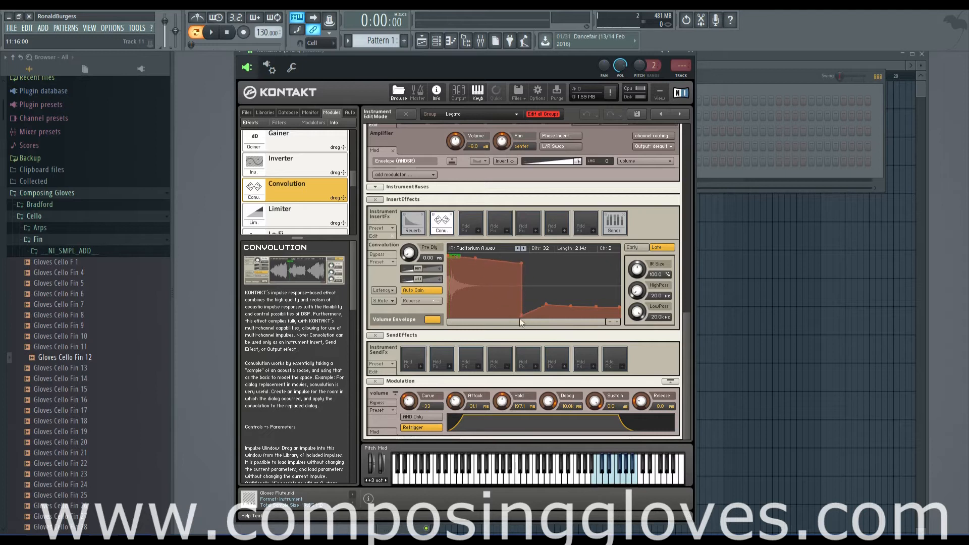
Bunch the second to fifth envelope breakpoints near the impulse's beginning, alternating between minimum and maximum level to form narrow spikes
{"action": "left_click_drag", "start_coordinate": [474, 259], "coordinate": [450, 317]}
{"action": "left_click_drag", "start_coordinate": [515, 271], "coordinate": [451, 254]}
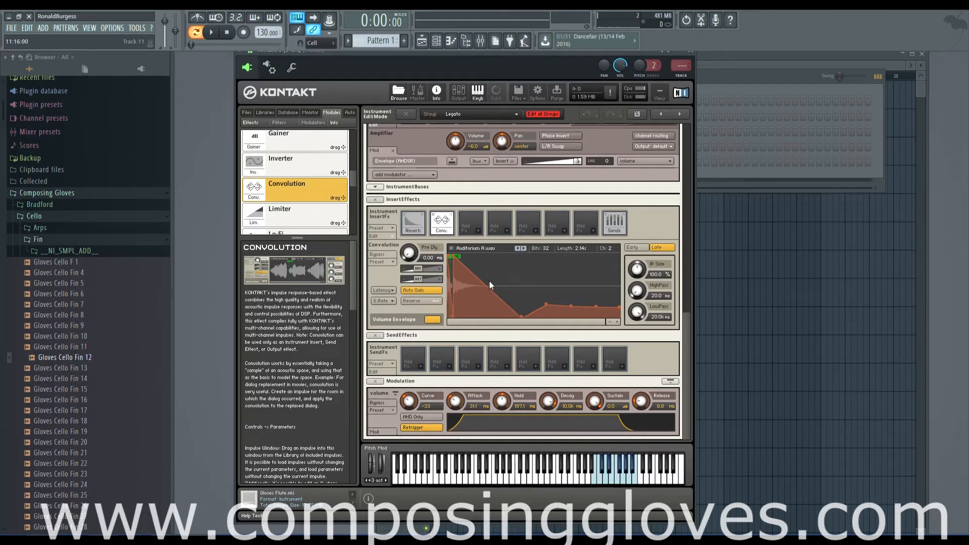
{"action": "left_click_drag", "start_coordinate": [522, 315], "coordinate": [465, 331]}
{"action": "left_click_drag", "start_coordinate": [548, 302], "coordinate": [461, 256]}
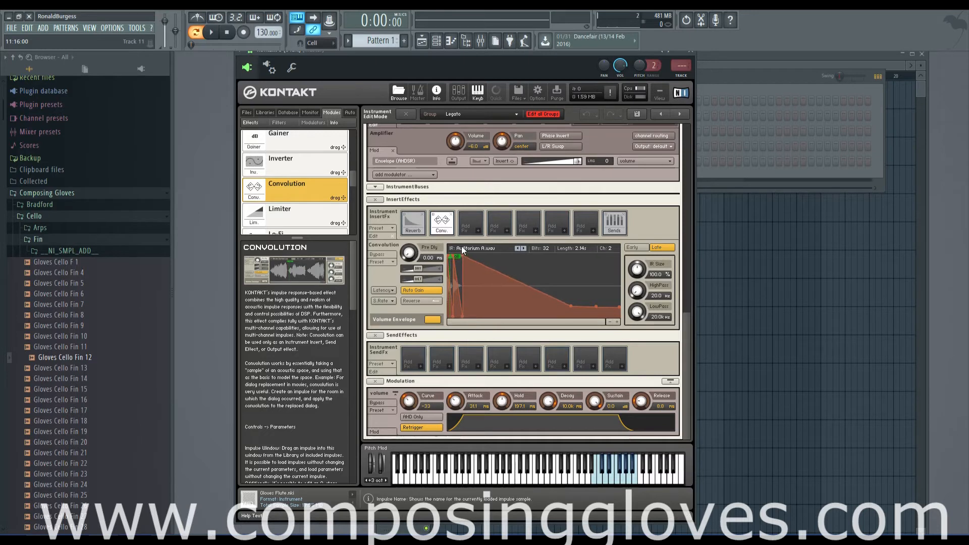
Play notes with the reshaped Volume Envelope on and off to compare them, and leave the envelope disabled
{"action": "left_click", "coordinate": [598, 474]}
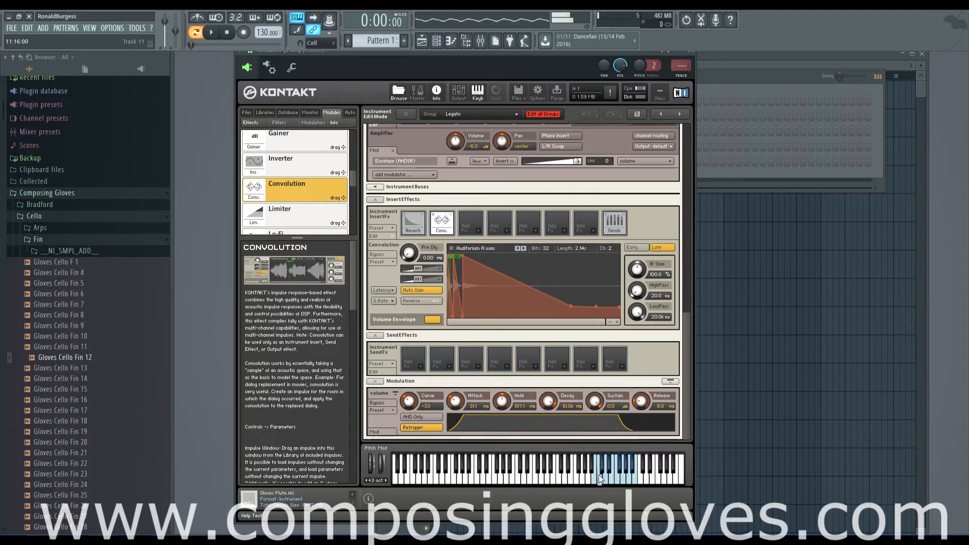
{"action": "left_click", "coordinate": [629, 477]}
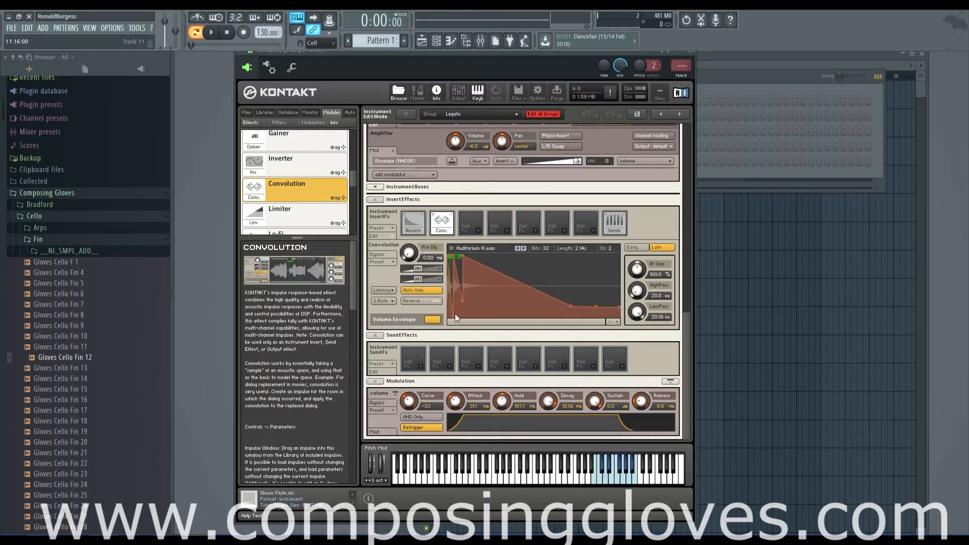
{"action": "left_click", "coordinate": [433, 320]}
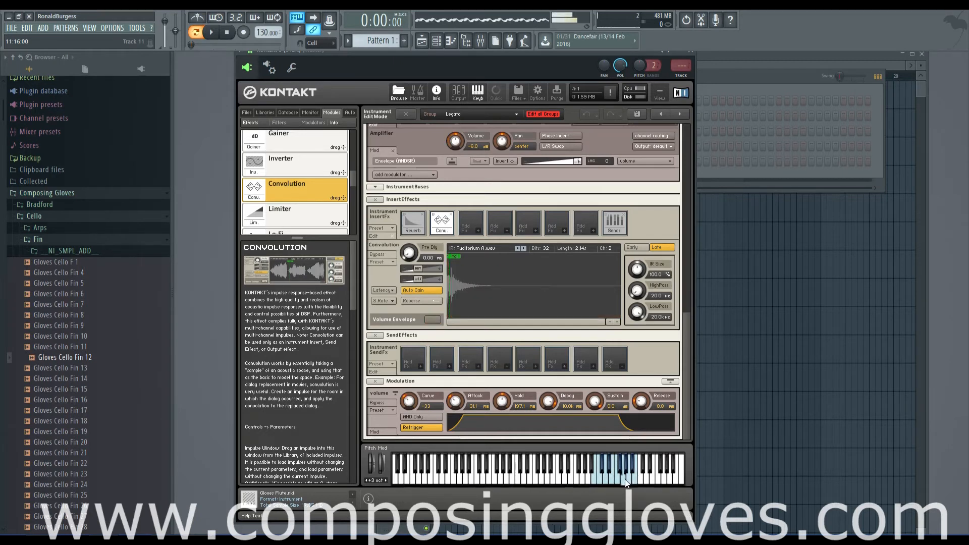
{"action": "left_click", "coordinate": [433, 319]}
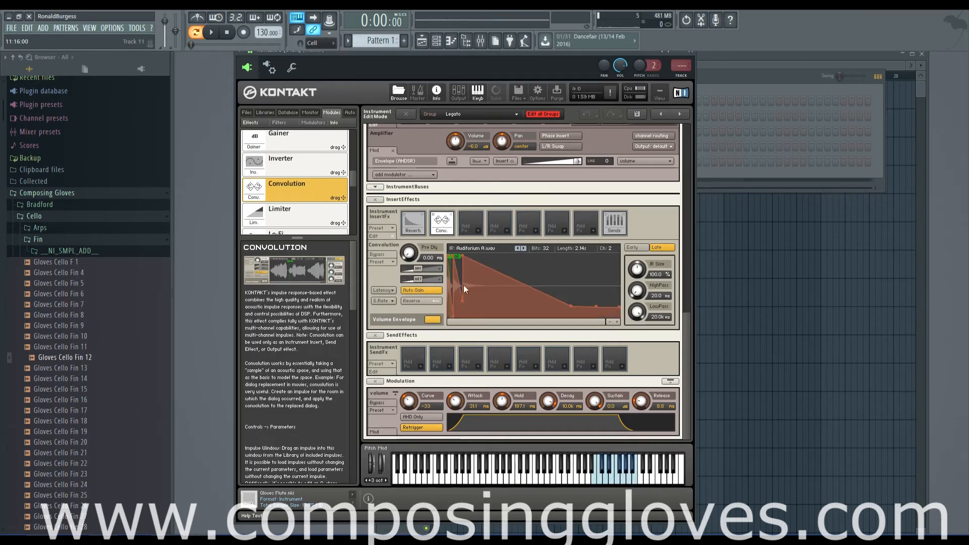
{"action": "left_click", "coordinate": [433, 320]}
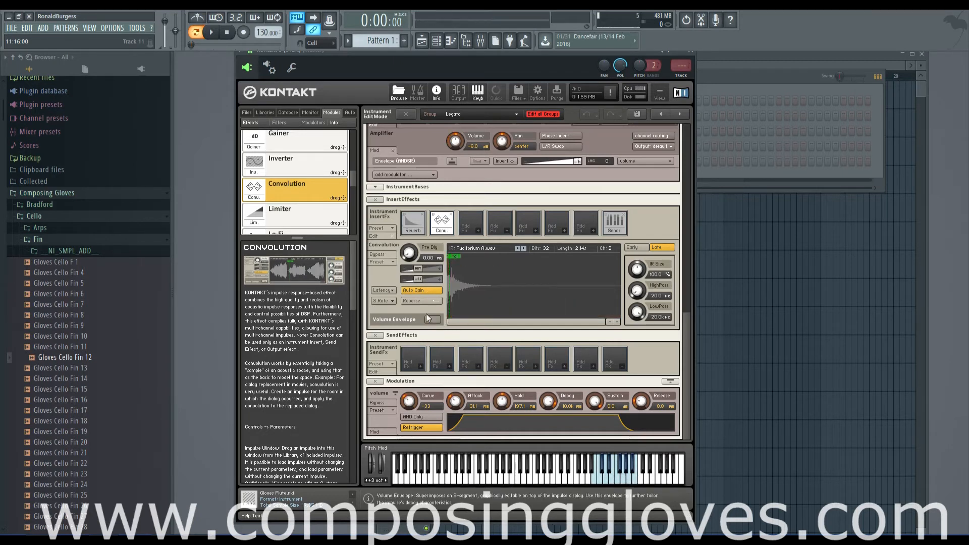
Load a factory Real Plate Reverbs E250 preset with the E250 1.0s impulse and set IR Size to 101.7%
{"action": "left_click", "coordinate": [386, 263]}
{"action": "mouse_move", "coordinate": [433, 291]}
{"action": "mouse_move", "coordinate": [484, 310]}
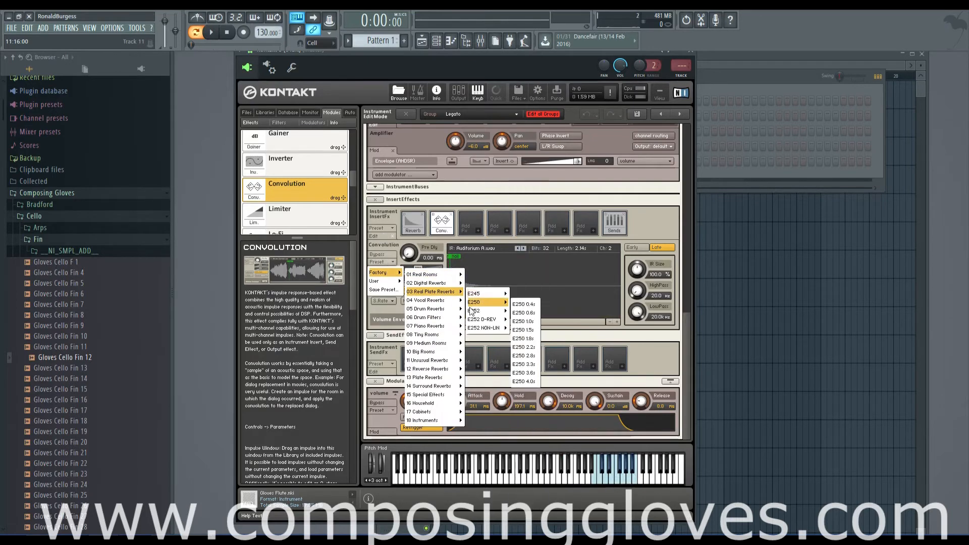
{"action": "left_click", "coordinate": [525, 331]}
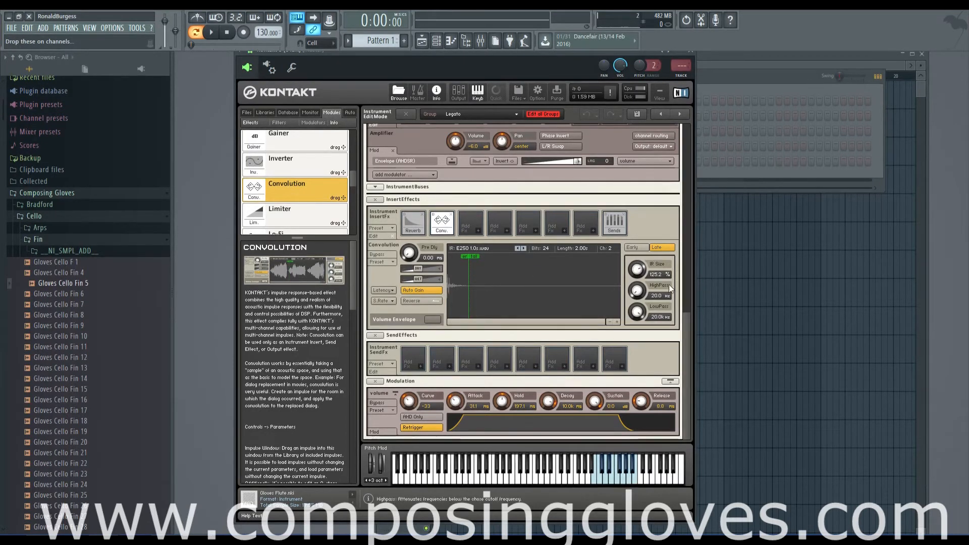
{"action": "mouse_move", "coordinate": [637, 269]}
{"action": "left_mouse_down"}
{"action": "mouse_move", "coordinate": [642, 318]}
{"action": "mouse_move", "coordinate": [637, 230]}
{"action": "mouse_move", "coordinate": [638, 272]}
{"action": "left_mouse_up"}
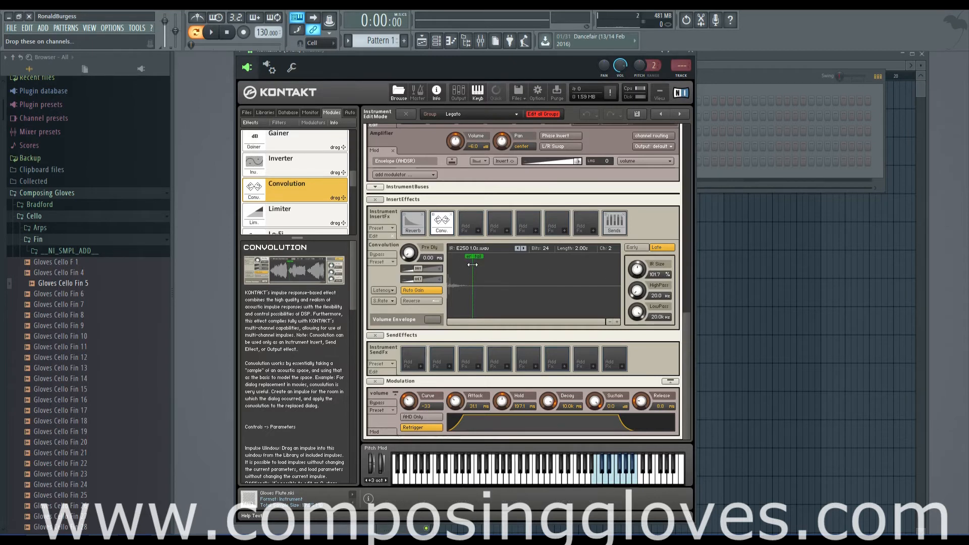
Compare Convolution IR Size at 150% and 50% by playing notes, and leave it at 150%
{"action": "left_click_drag", "start_coordinate": [637, 271], "coordinate": [638, 303]}
{"action": "left_click_drag", "start_coordinate": [637, 269], "coordinate": [560, 104]}
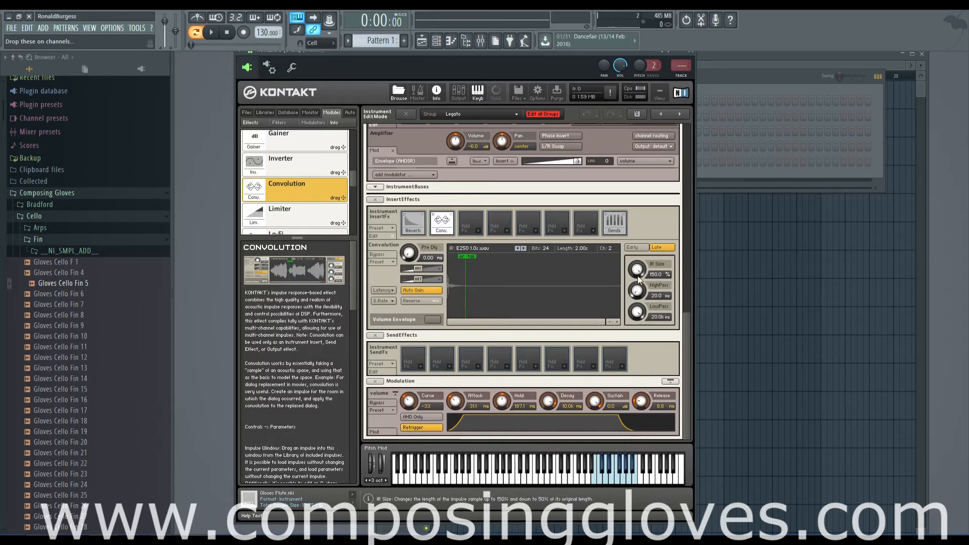
{"action": "left_click", "coordinate": [616, 467]}
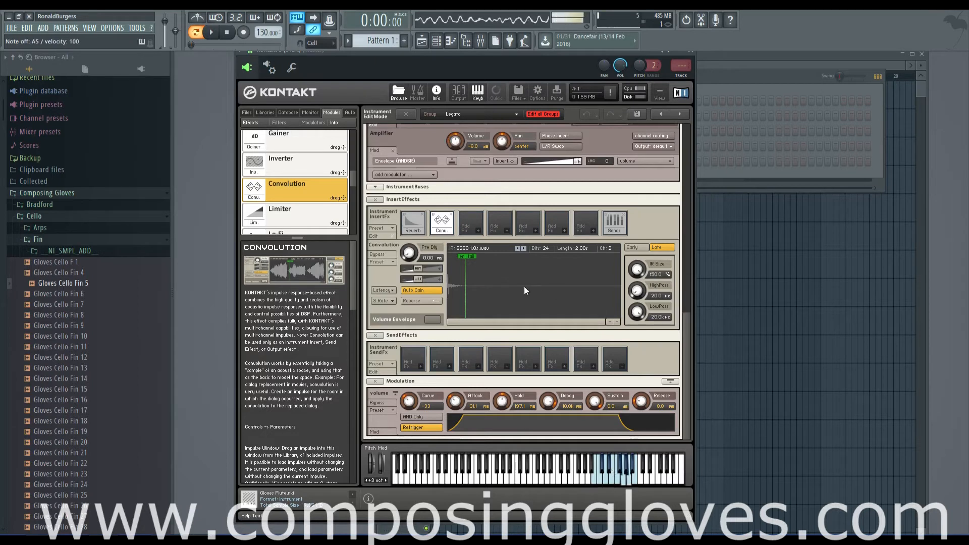
{"action": "key", "text": "c"}
{"action": "left_click_drag", "start_coordinate": [637, 269], "coordinate": [663, 444]}
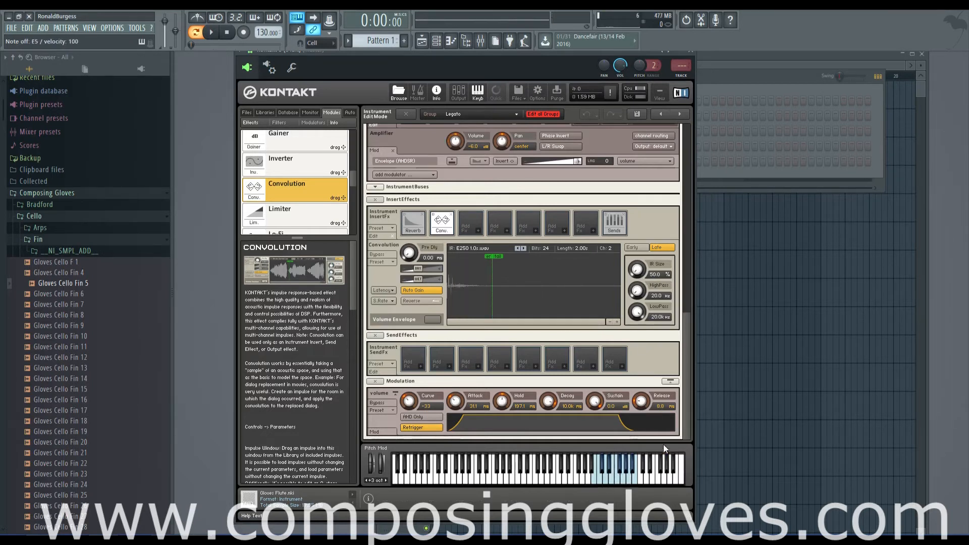
{"action": "key", "text": "c"}
{"action": "key", "text": "b"}
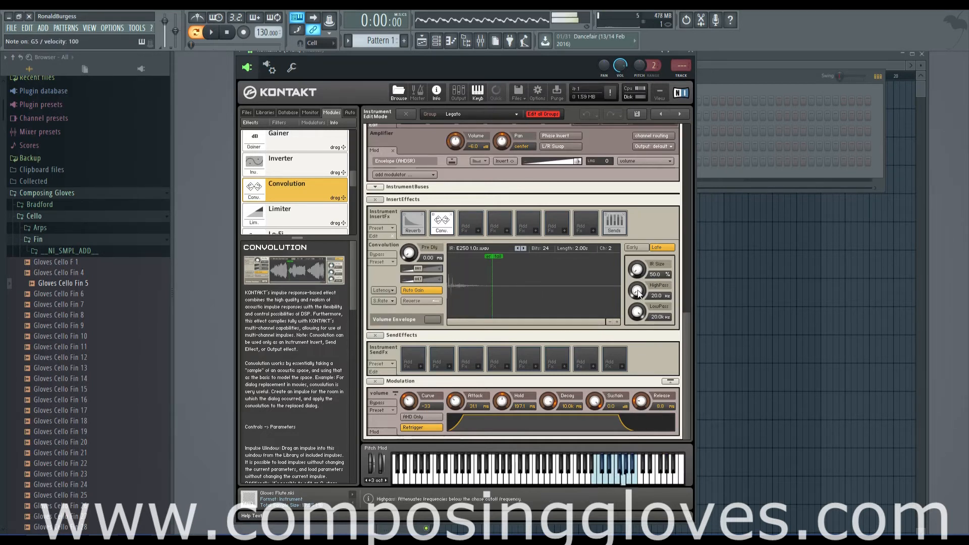
{"action": "key", "text": "c"}
{"action": "left_click_drag", "start_coordinate": [637, 269], "coordinate": [630, 134]}
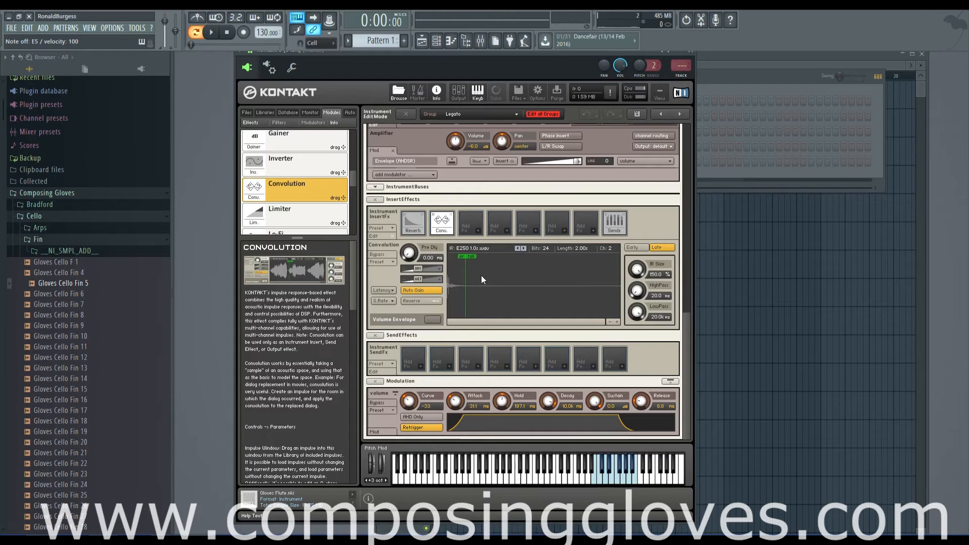
Move the early/late split just past the middle of the impulse display and set IR Size to 99.9%
{"action": "left_click_drag", "start_coordinate": [468, 277], "coordinate": [555, 279]}
{"action": "mouse_move", "coordinate": [555, 278]}
{"action": "left_mouse_down"}
{"action": "mouse_move", "coordinate": [526, 283]}
{"action": "mouse_move", "coordinate": [549, 286]}
{"action": "left_mouse_up"}
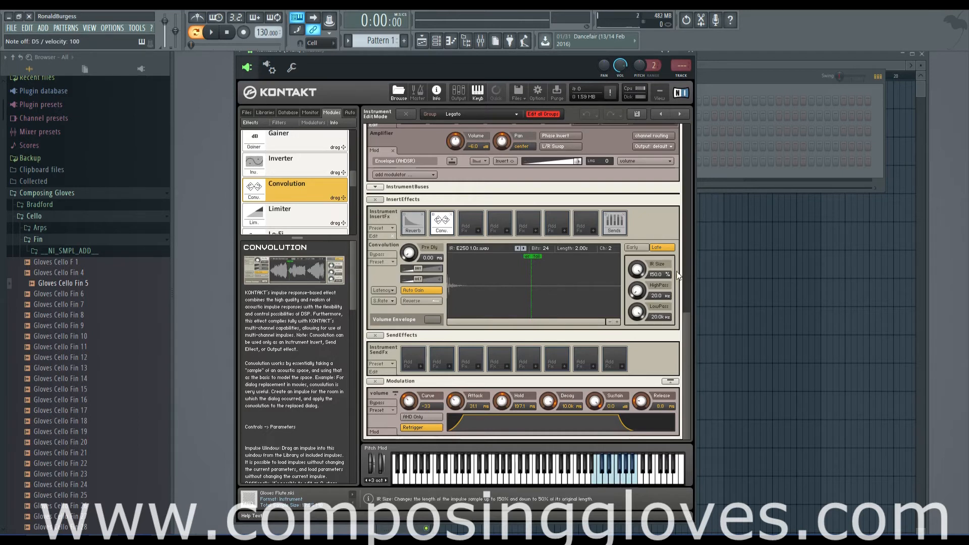
{"action": "mouse_move", "coordinate": [638, 271]}
{"action": "left_mouse_down"}
{"action": "mouse_move", "coordinate": [629, 297]}
{"action": "mouse_move", "coordinate": [639, 334]}
{"action": "left_mouse_up"}
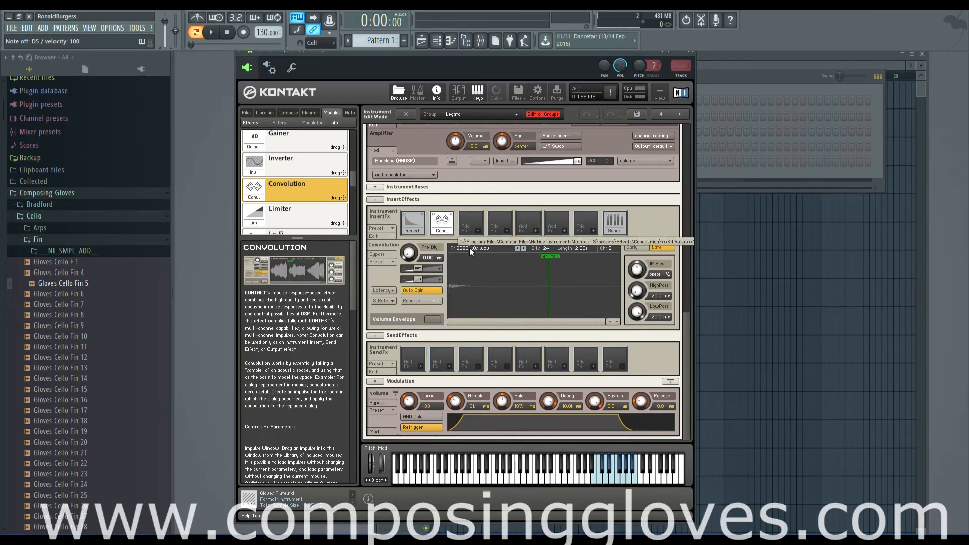
Switch to the neighbouring E245 5.5s C impulse and move its early/late split close to the impulse's beginning
{"action": "left_click", "coordinate": [517, 247]}
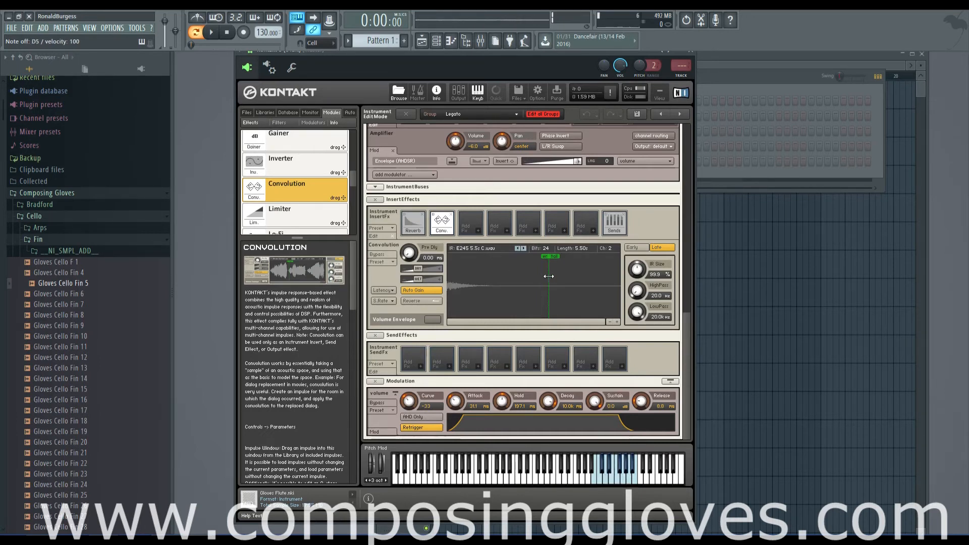
{"action": "left_click_drag", "start_coordinate": [548, 276], "coordinate": [461, 276]}
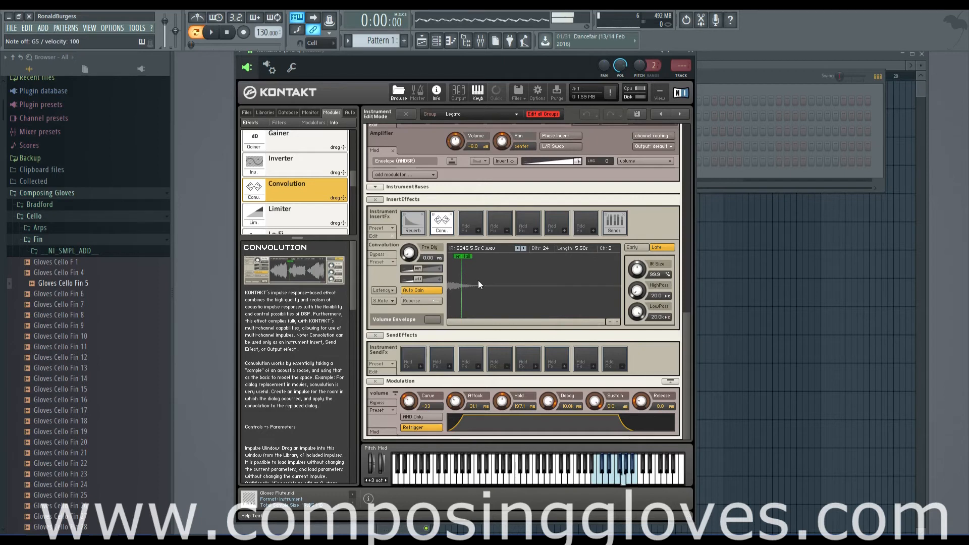
Compare the E245 impulse at 150% and 50% IR Size while playing notes, leaving it at 150%
{"action": "mouse_move", "coordinate": [636, 269]}
{"action": "left_mouse_down"}
{"action": "mouse_move", "coordinate": [640, 384]}
{"action": "mouse_move", "coordinate": [590, 135]}
{"action": "left_mouse_up"}
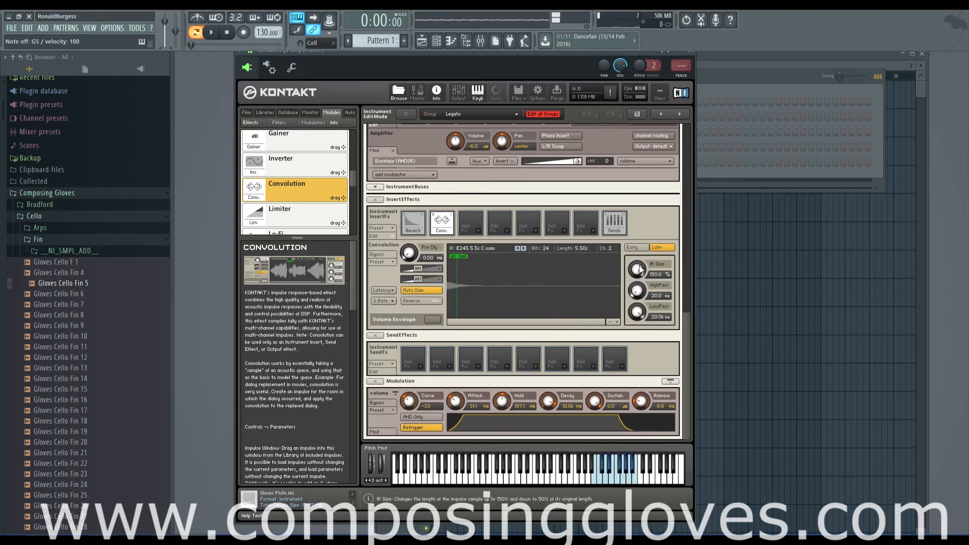
{"action": "left_click_drag", "start_coordinate": [640, 270], "coordinate": [641, 353]}
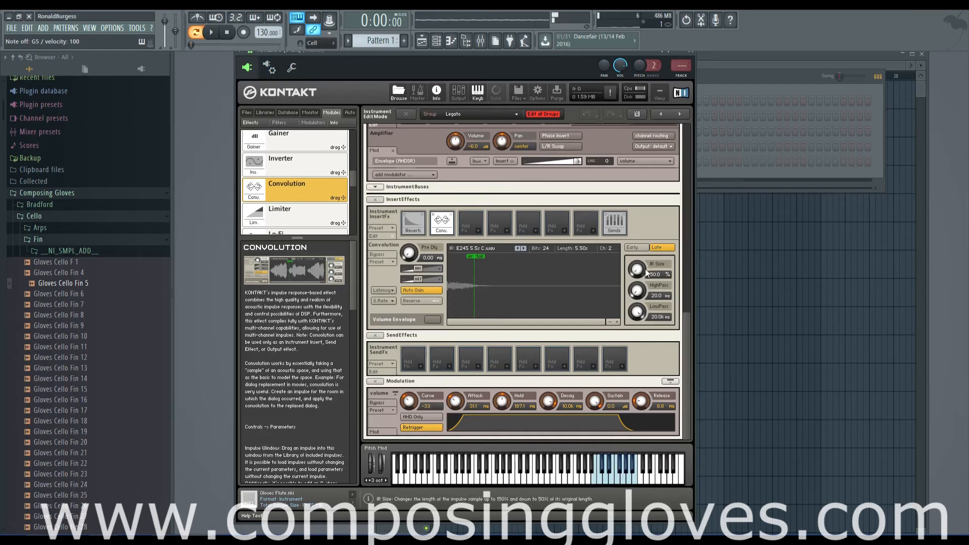
{"action": "left_click_drag", "start_coordinate": [642, 159], "coordinate": [642, 152]}
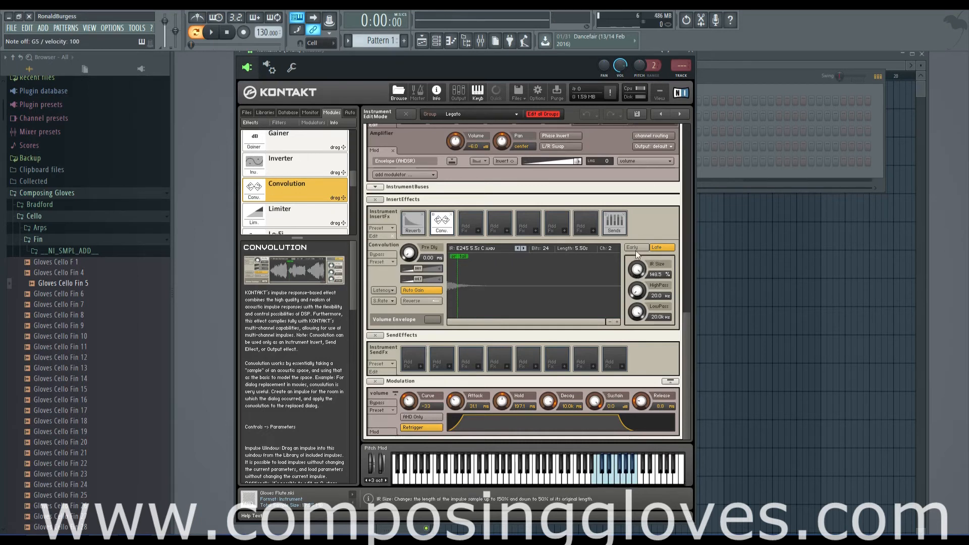
{"action": "key", "text": "b"}
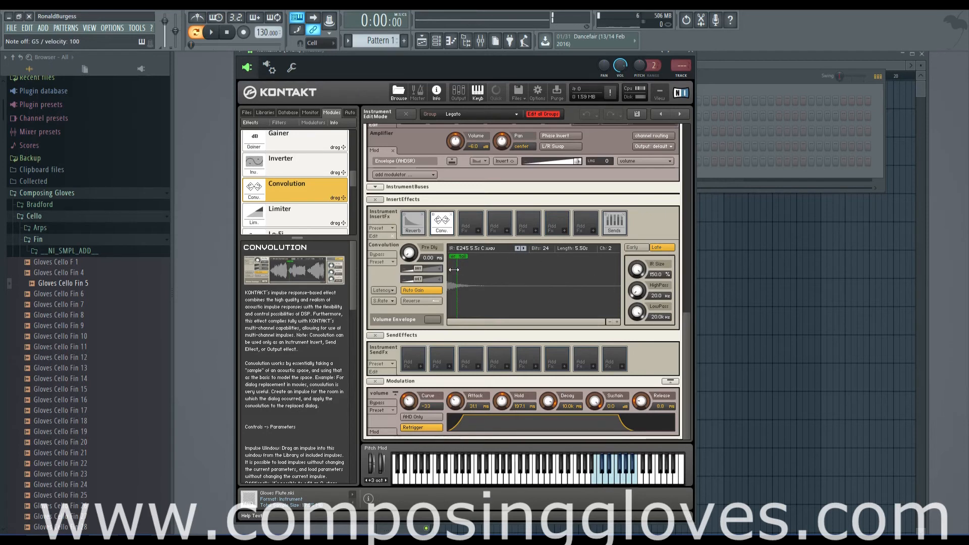
Move the early/late split about a third of the way into the impulse display and set LowPass to 20.0k Hz
{"action": "mouse_move", "coordinate": [454, 269]}
{"action": "left_mouse_down"}
{"action": "mouse_move", "coordinate": [585, 288]}
{"action": "mouse_move", "coordinate": [448, 272]}
{"action": "mouse_move", "coordinate": [565, 285]}
{"action": "mouse_move", "coordinate": [544, 295]}
{"action": "left_mouse_up"}
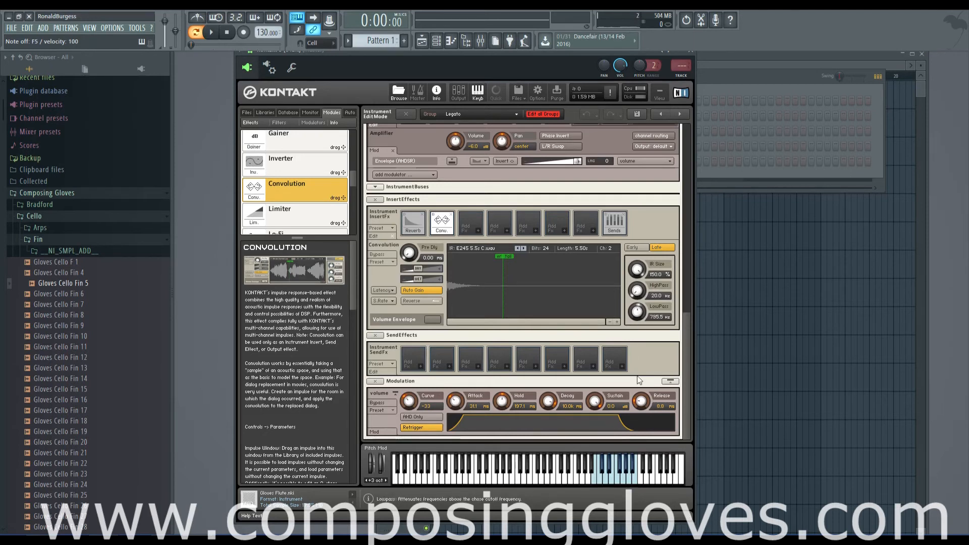
{"action": "left_click_drag", "start_coordinate": [635, 297], "coordinate": [620, 279]}
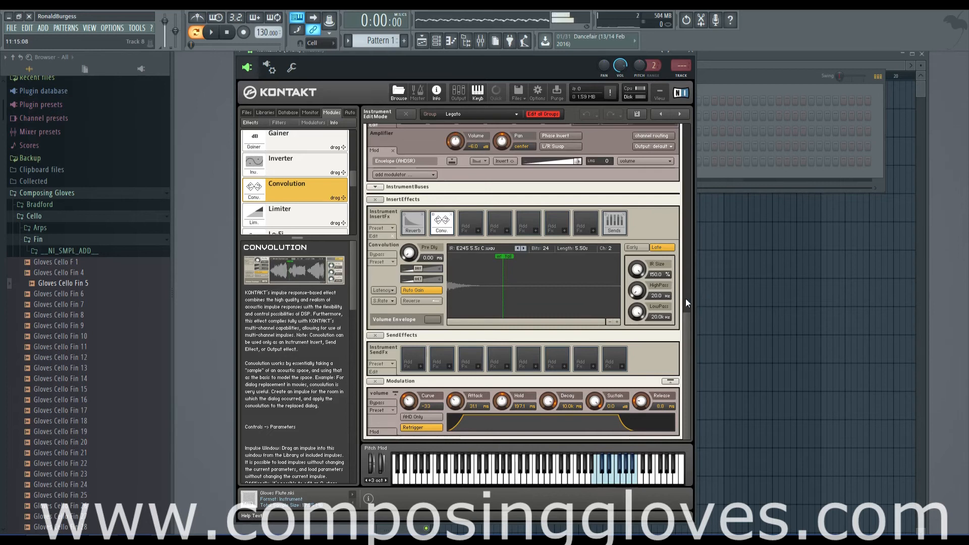
Sweep the late reverb's HighPass and LowPass cutoffs between low and high values while playing notes, ending with both at 20.0k Hz
{"action": "left_click_drag", "start_coordinate": [637, 292], "coordinate": [626, 195]}
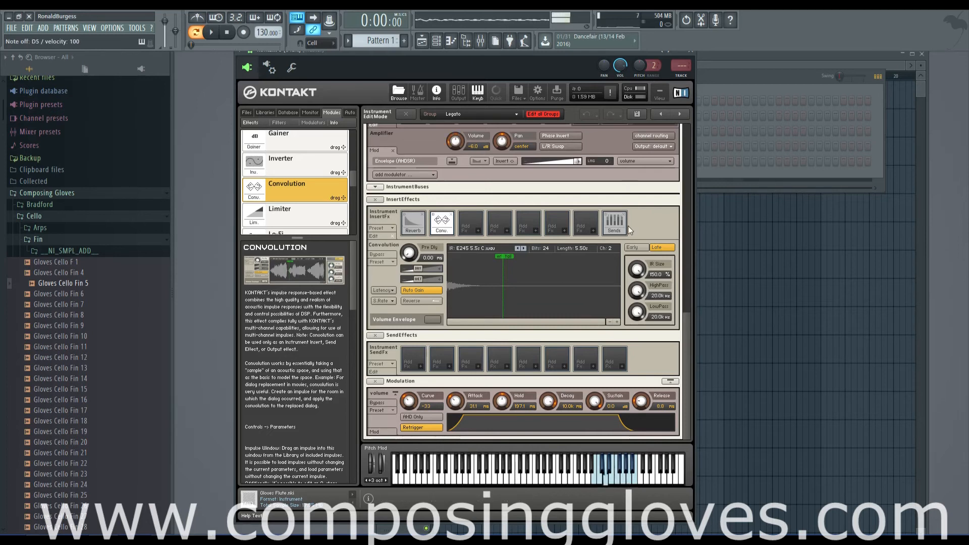
{"action": "left_click_drag", "start_coordinate": [635, 288], "coordinate": [683, 422]}
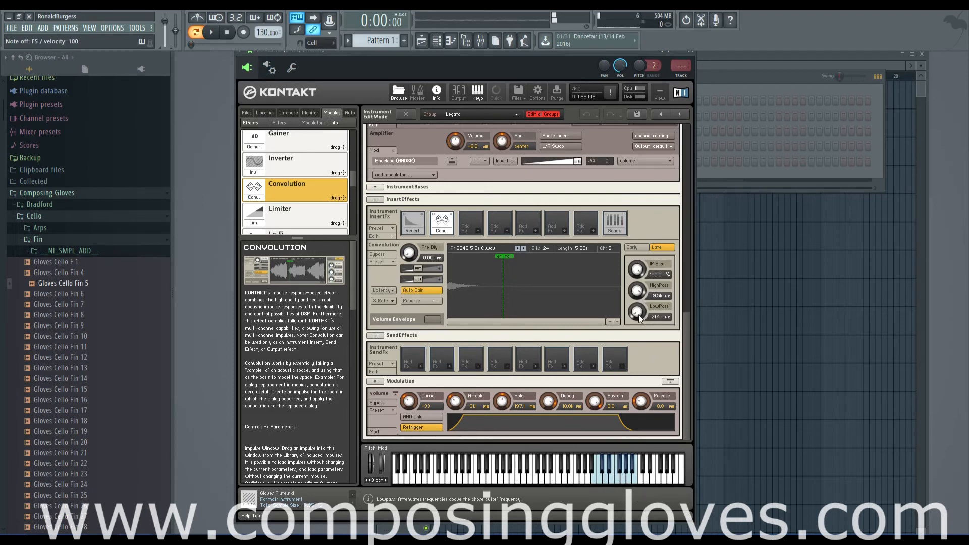
{"action": "left_click_drag", "start_coordinate": [638, 314], "coordinate": [643, 354]}
{"action": "left_click_drag", "start_coordinate": [639, 295], "coordinate": [640, 282]}
{"action": "left_click_drag", "start_coordinate": [639, 313], "coordinate": [632, 256]}
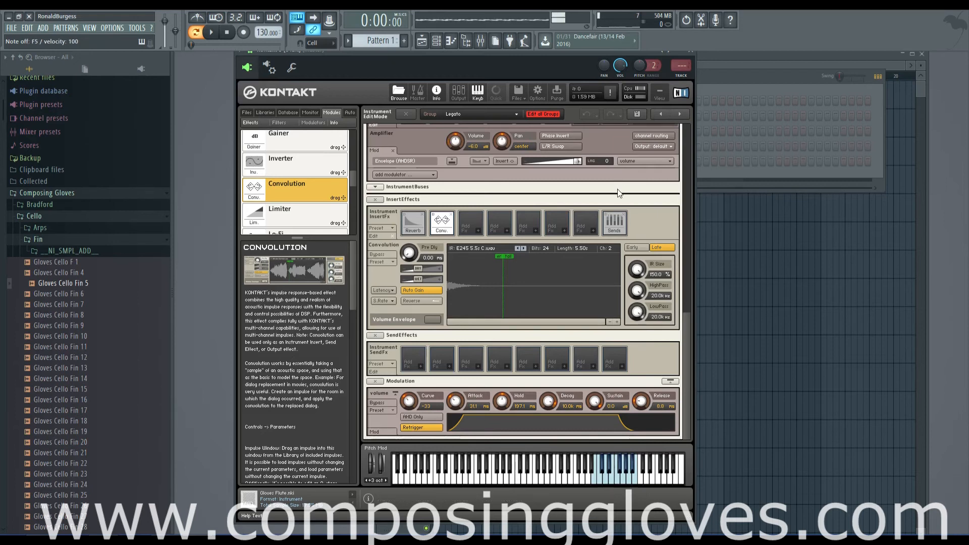
Set the late reverb's LowPass to 534.3 Hz and its HighPass to 6.7k Hz
{"action": "left_click_drag", "start_coordinate": [636, 312], "coordinate": [654, 444]}
{"action": "mouse_move", "coordinate": [638, 291]}
{"action": "left_mouse_down"}
{"action": "mouse_move", "coordinate": [639, 318]}
{"action": "mouse_move", "coordinate": [639, 281]}
{"action": "mouse_move", "coordinate": [638, 306]}
{"action": "left_mouse_up"}
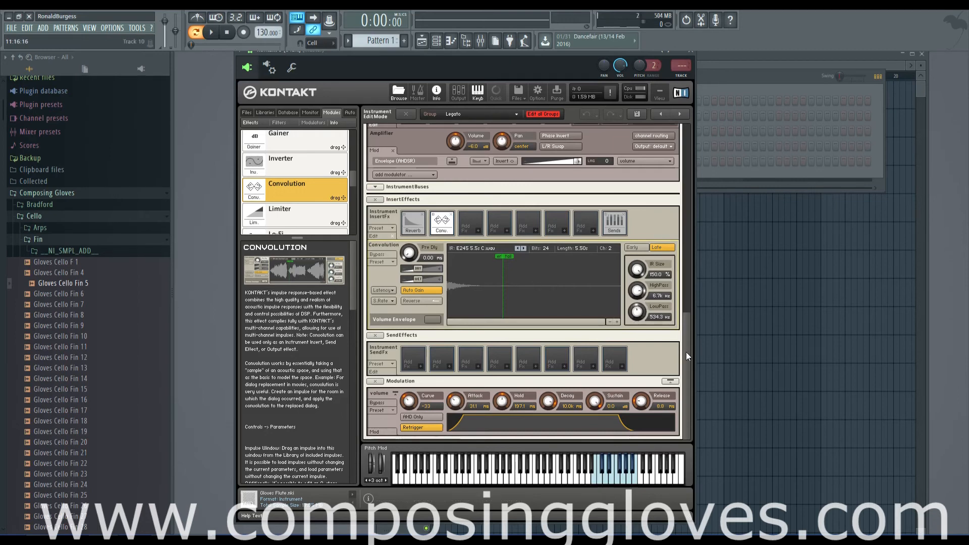
View the Early reverb's IR Size and filter parameters, and return to the Late ones
{"action": "mouse_move", "coordinate": [685, 352]}
{"action": "left_mouse_down"}
{"action": "mouse_move", "coordinate": [686, 304]}
{"action": "mouse_move", "coordinate": [685, 355]}
{"action": "left_mouse_up"}
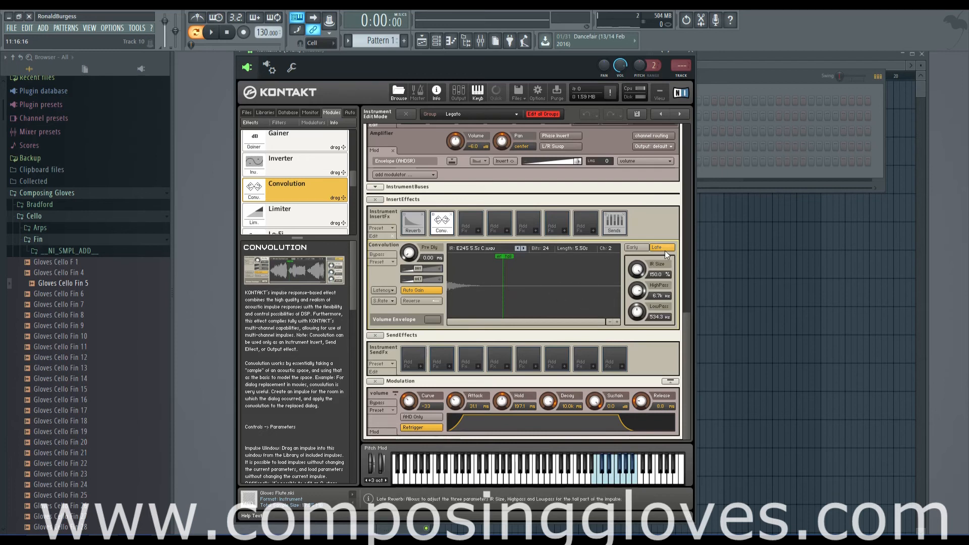
{"action": "left_click", "coordinate": [632, 247]}
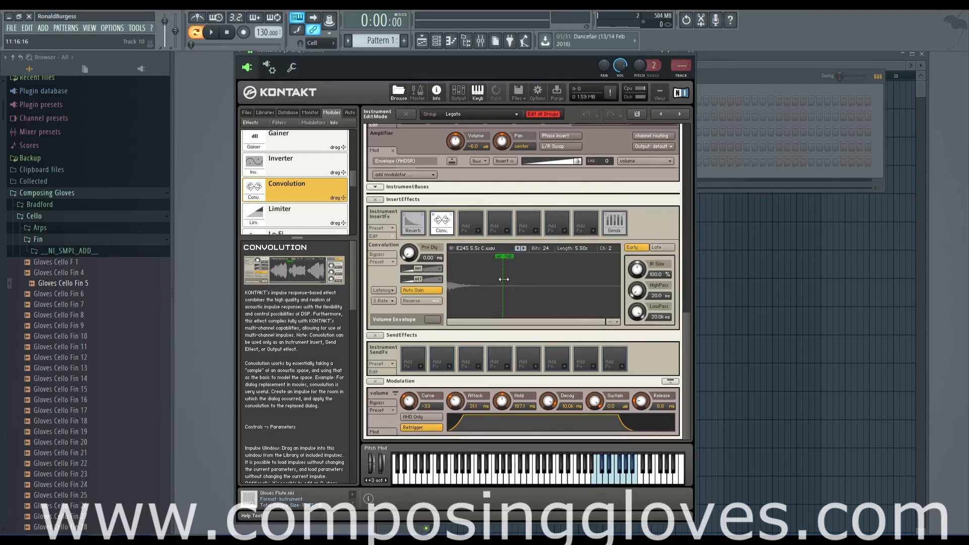
{"action": "left_click", "coordinate": [656, 248]}
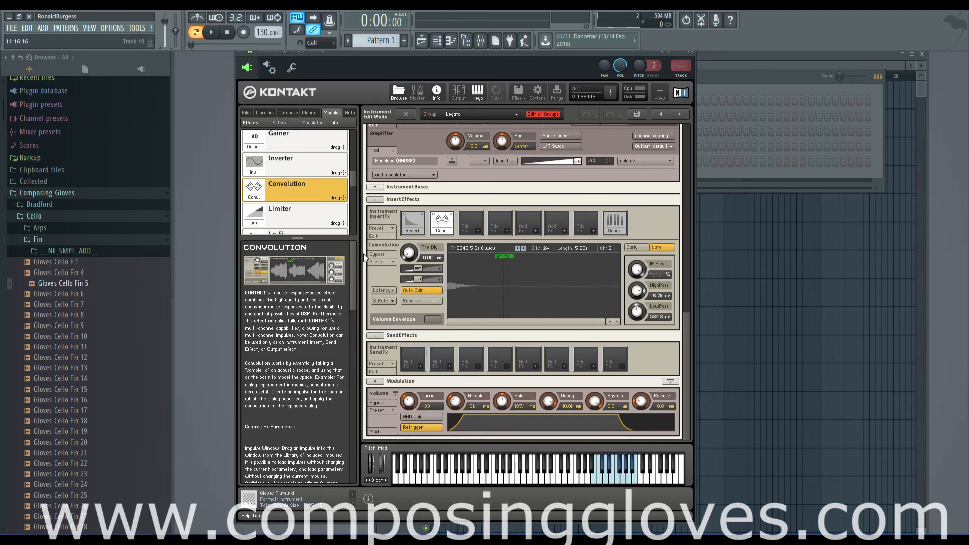
Load the factory Tiny Rooms preset that uses the ISO BOOTH 1 impulse
{"action": "left_click", "coordinate": [387, 262]}
{"action": "mouse_move", "coordinate": [383, 273]}
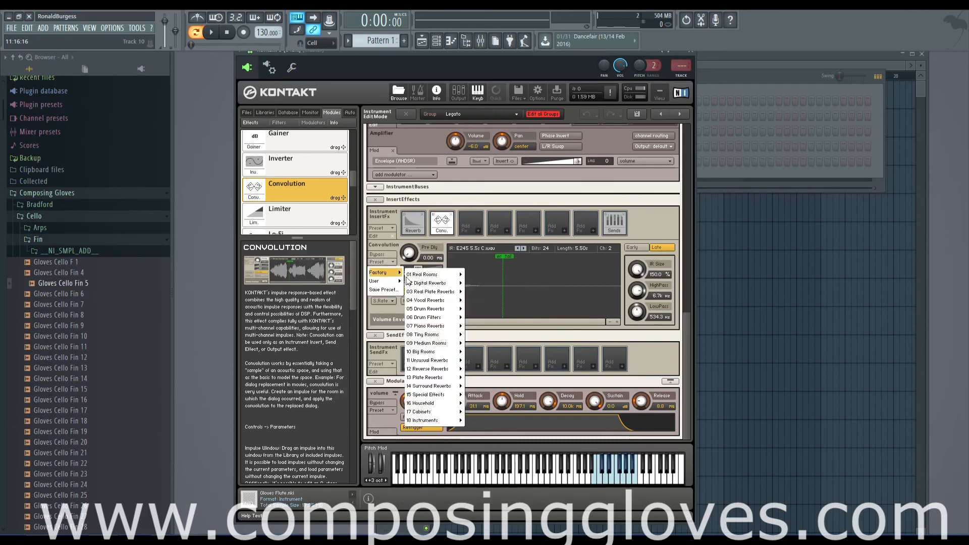
{"action": "mouse_move", "coordinate": [429, 334]}
{"action": "left_click", "coordinate": [482, 338]}
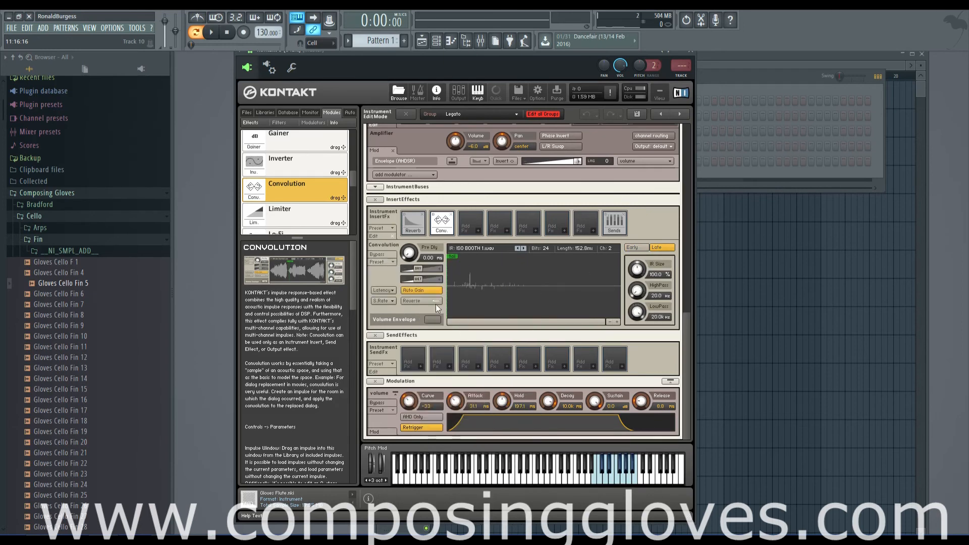
Load the factory Digital Reverbs preset L224 Hall_2 2.5s into the Convolution
{"action": "left_click", "coordinate": [387, 262]}
{"action": "mouse_move", "coordinate": [383, 275]}
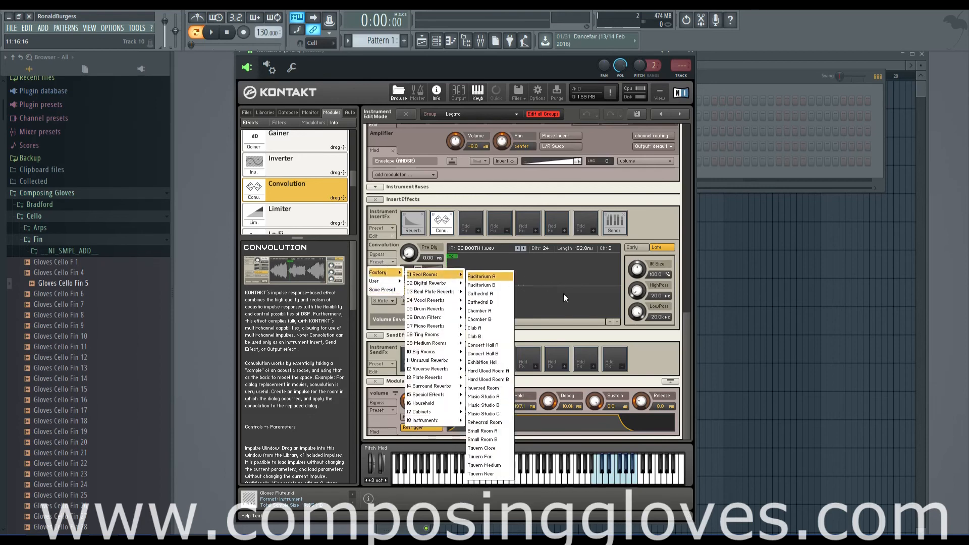
{"action": "left_click", "coordinate": [574, 323]}
{"action": "left_click", "coordinate": [383, 262]}
{"action": "mouse_move", "coordinate": [384, 273]}
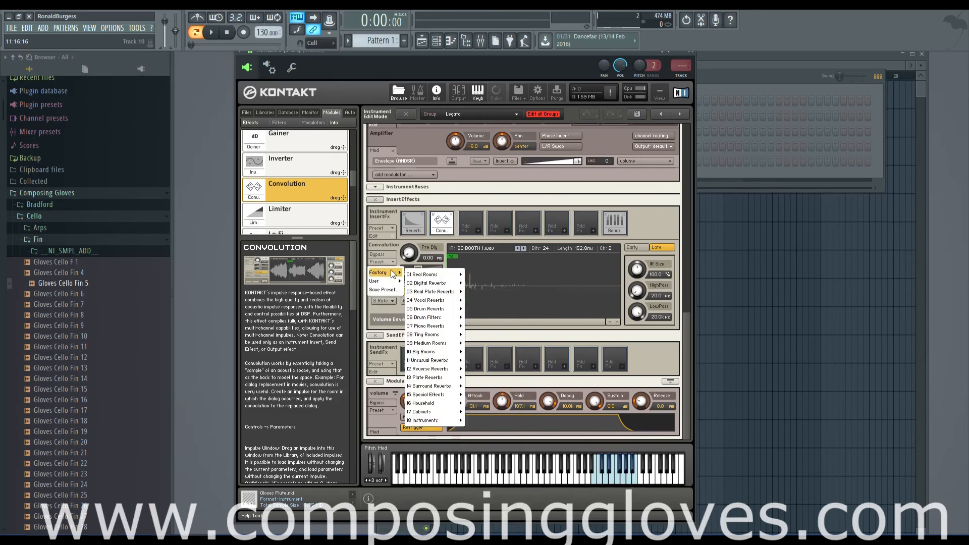
{"action": "mouse_move", "coordinate": [428, 283]}
{"action": "mouse_move", "coordinate": [477, 285]}
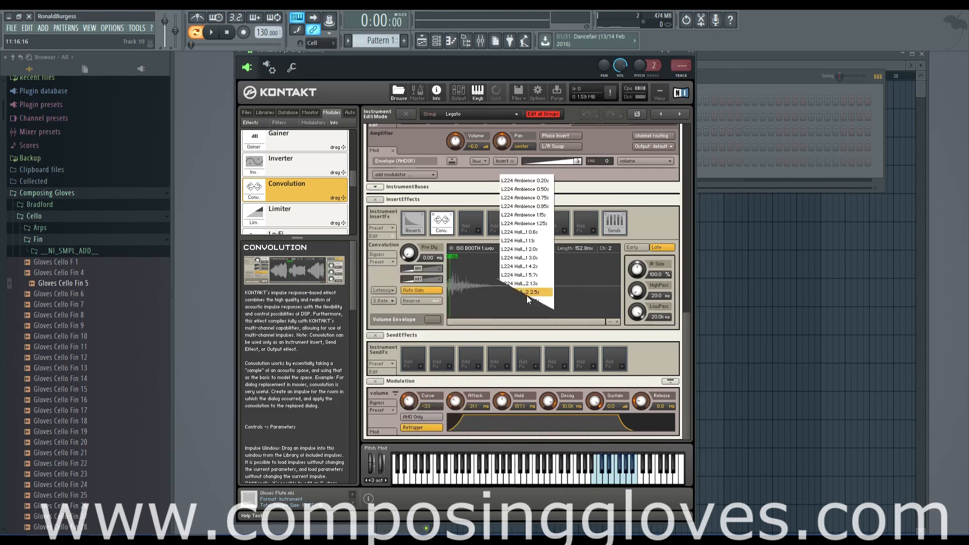
{"action": "left_click", "coordinate": [525, 295]}
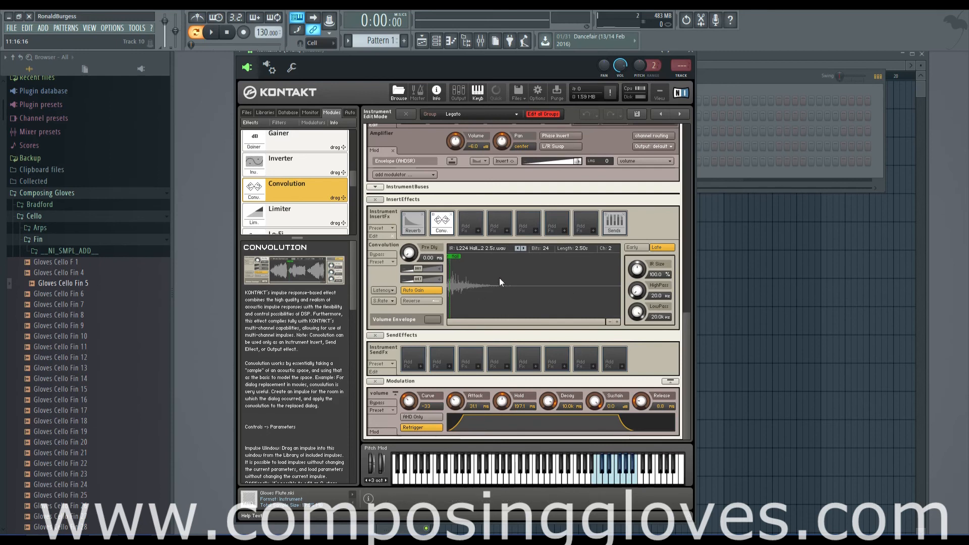
Turn the Convolution's Volume Envelope on to show its curve over the hall impulse, and switch it off again
{"action": "left_click", "coordinate": [432, 319]}
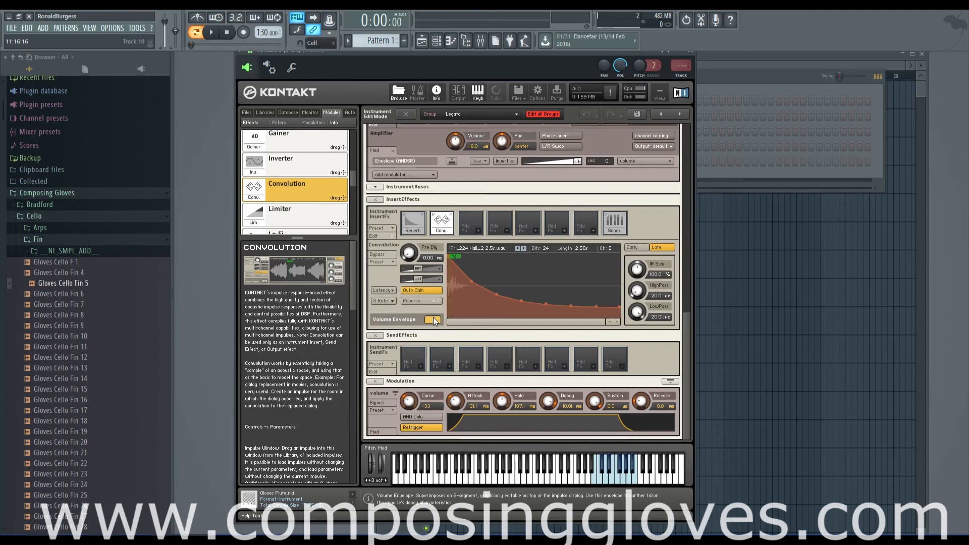
{"action": "left_click", "coordinate": [433, 319]}
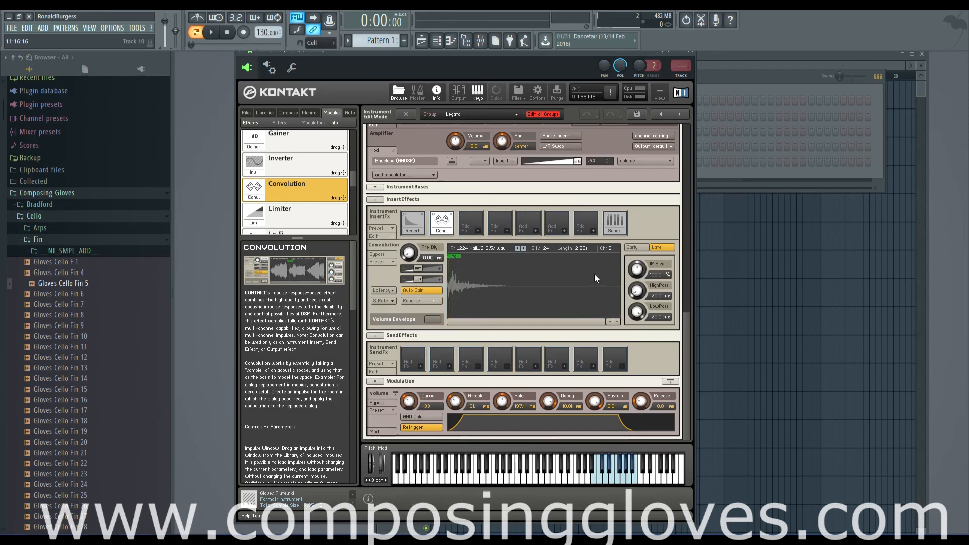